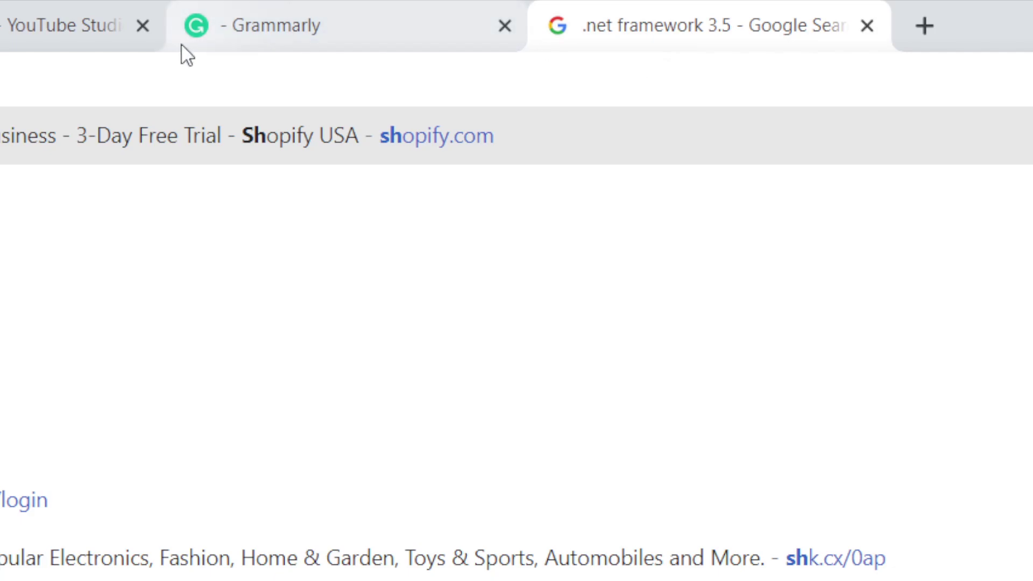
Step: Open the Shopify website, log in, and open the first store in the account's store list
{"action": "key", "text": "Return"}
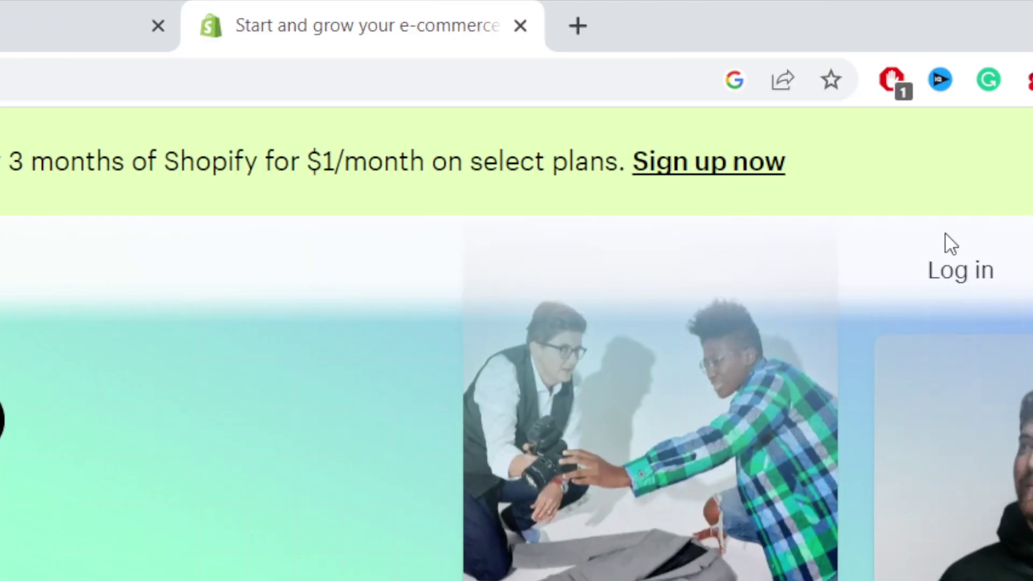
{"action": "left_click", "coordinate": [946, 270]}
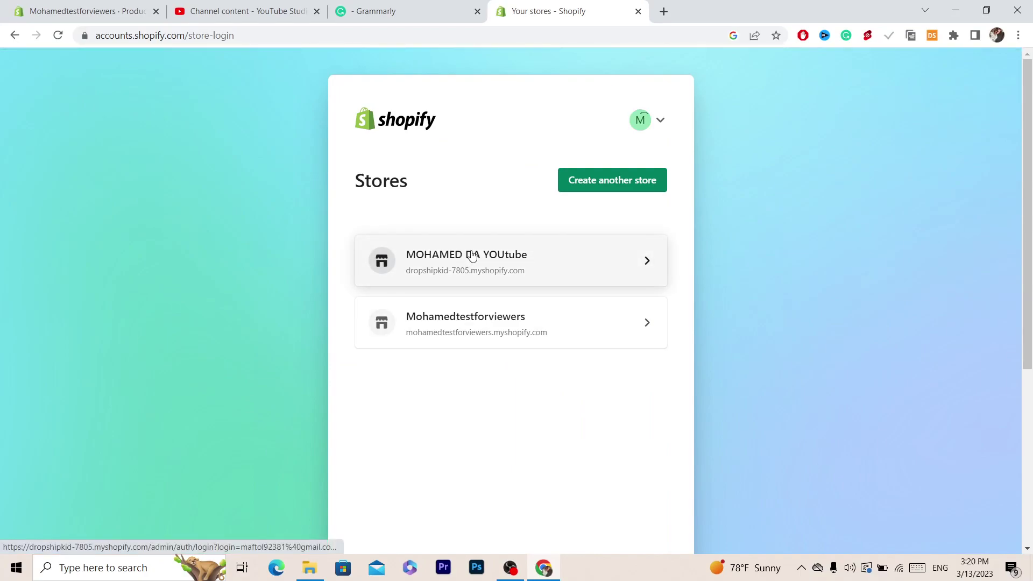
{"action": "left_click", "coordinate": [507, 261]}
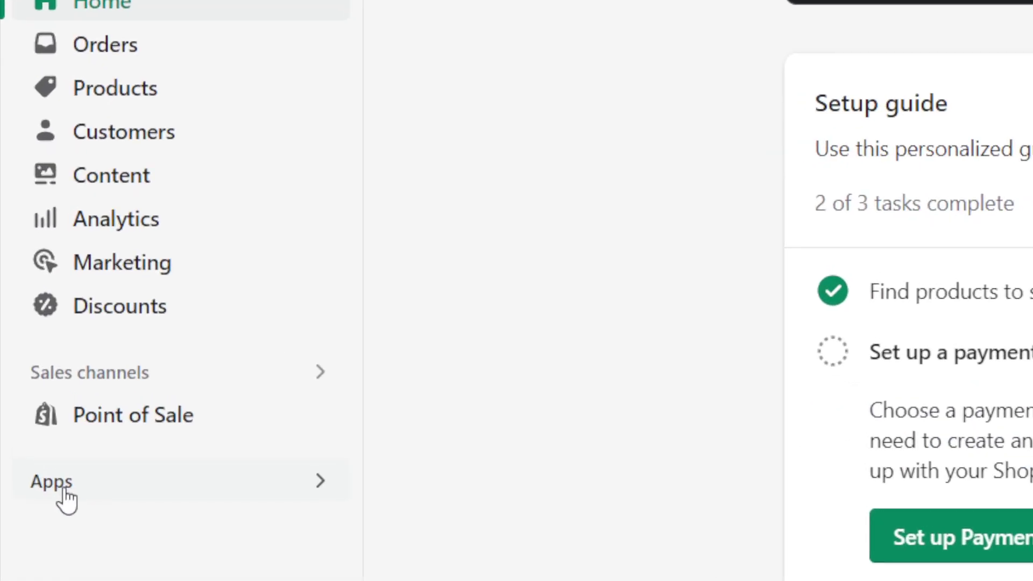
Step: Search the Shopify App Store for "PRINTIFY" from the store admin's apps search
{"action": "left_click", "coordinate": [64, 487]}
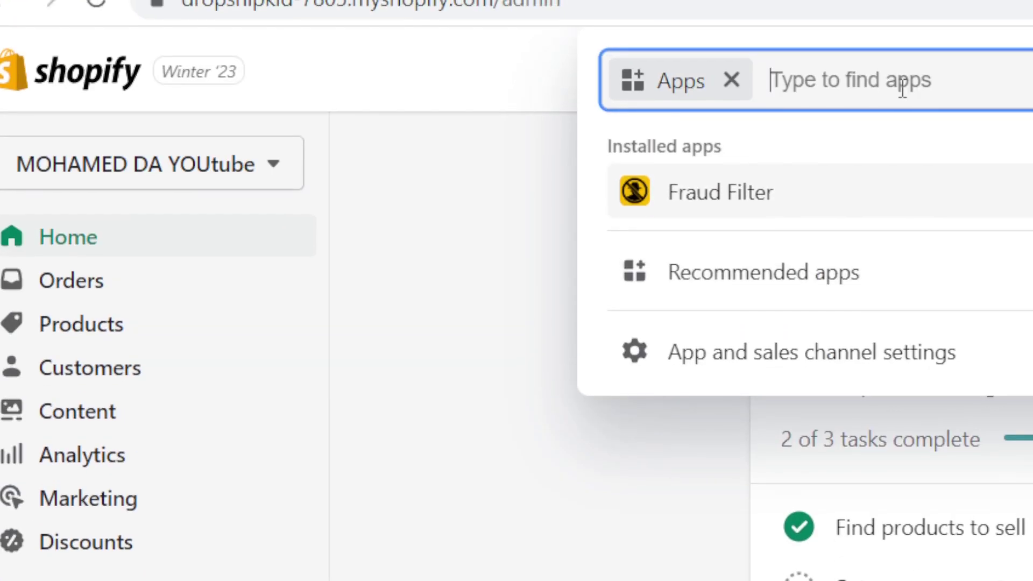
{"action": "type", "text": "PR"}
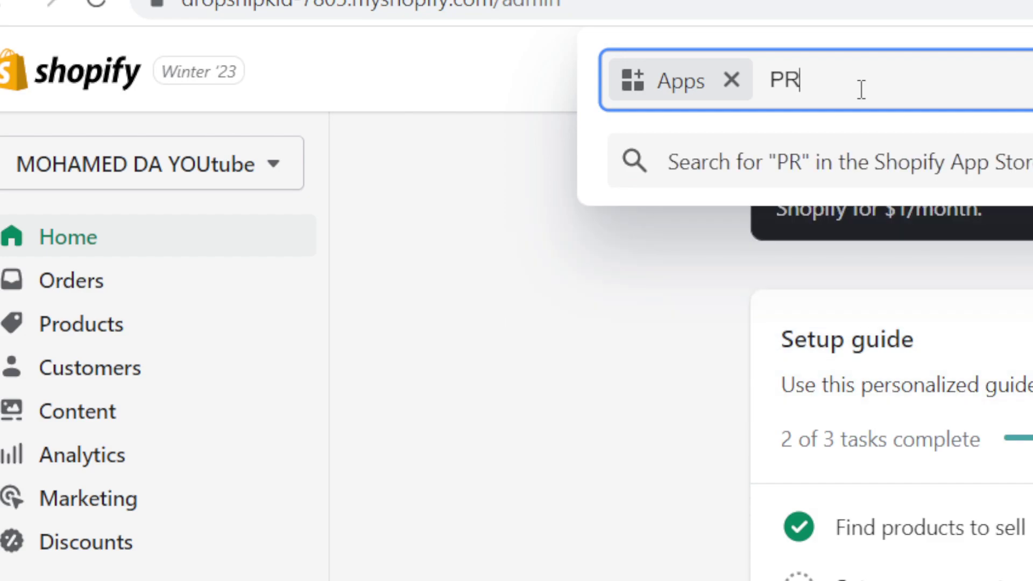
{"action": "type", "text": "INTIFY"}
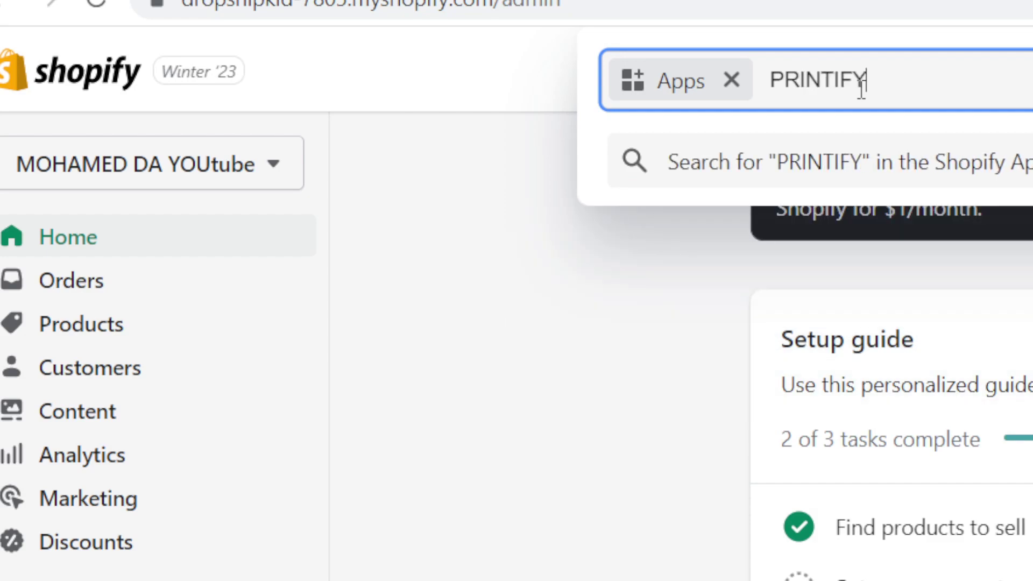
{"action": "key", "text": "Return"}
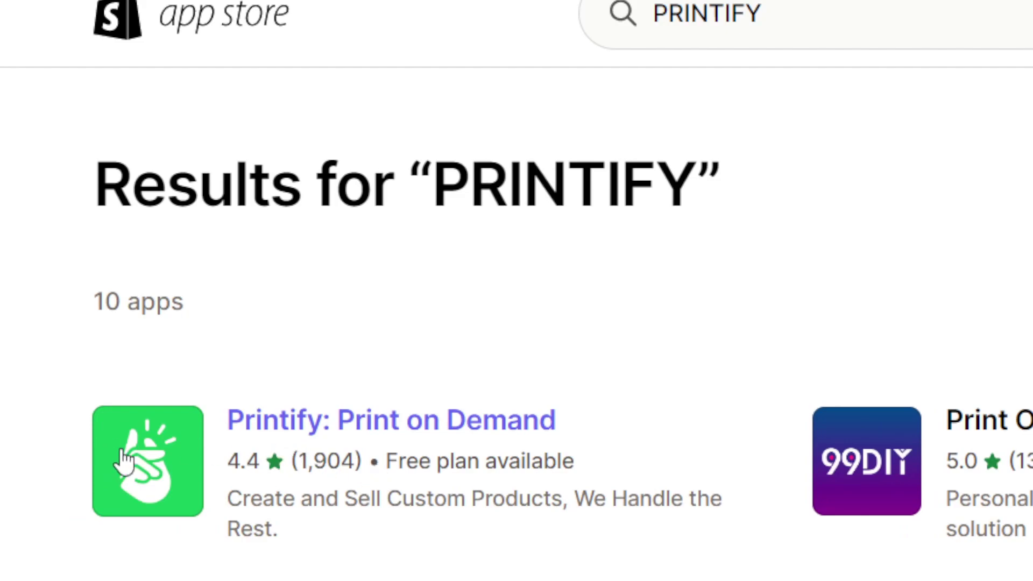
Step: Install the Printify: Print on Demand app on the store and close the setup guide
{"action": "left_click", "coordinate": [621, 425]}
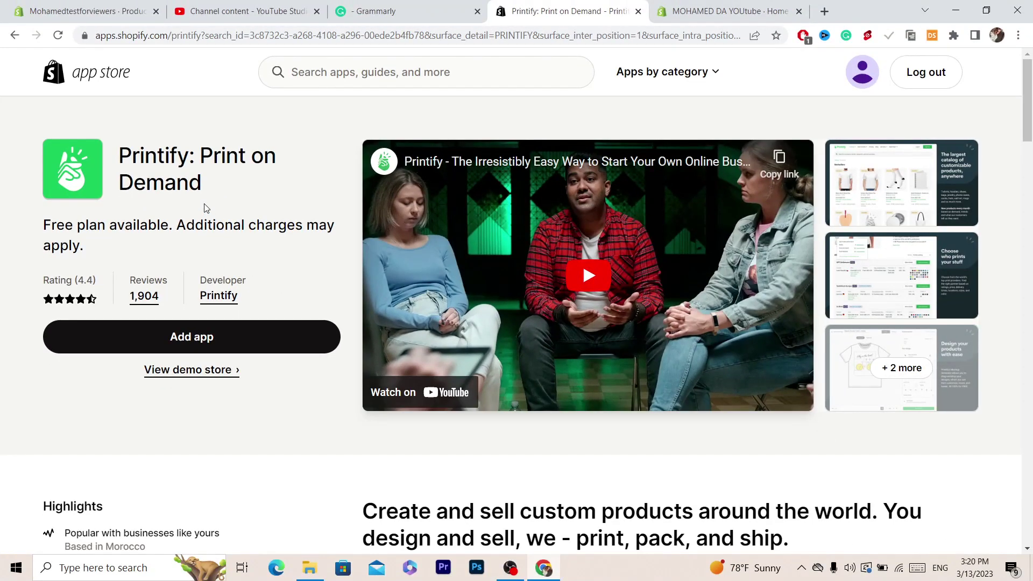
{"action": "left_click", "coordinate": [192, 338]}
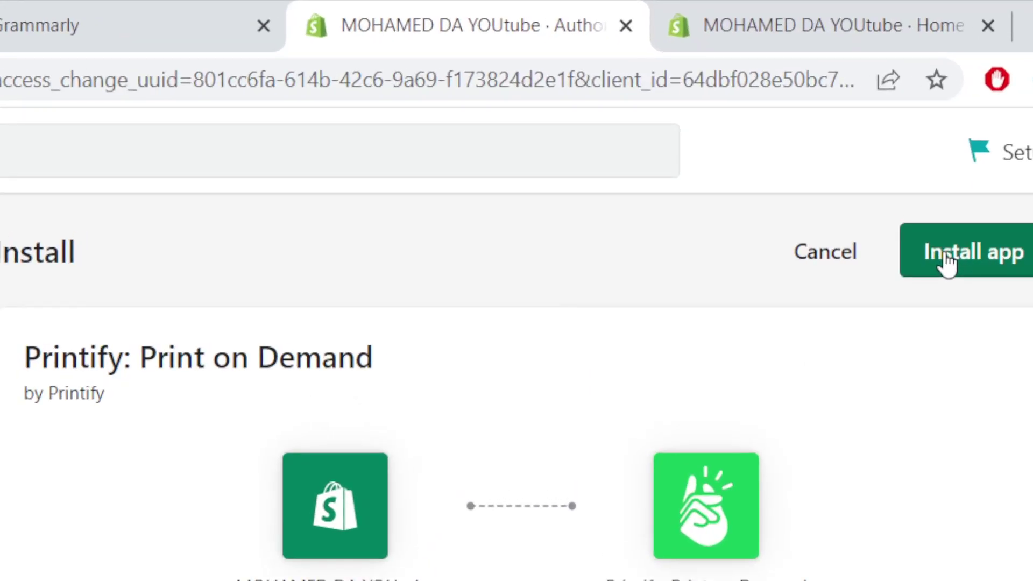
{"action": "left_click", "coordinate": [948, 261]}
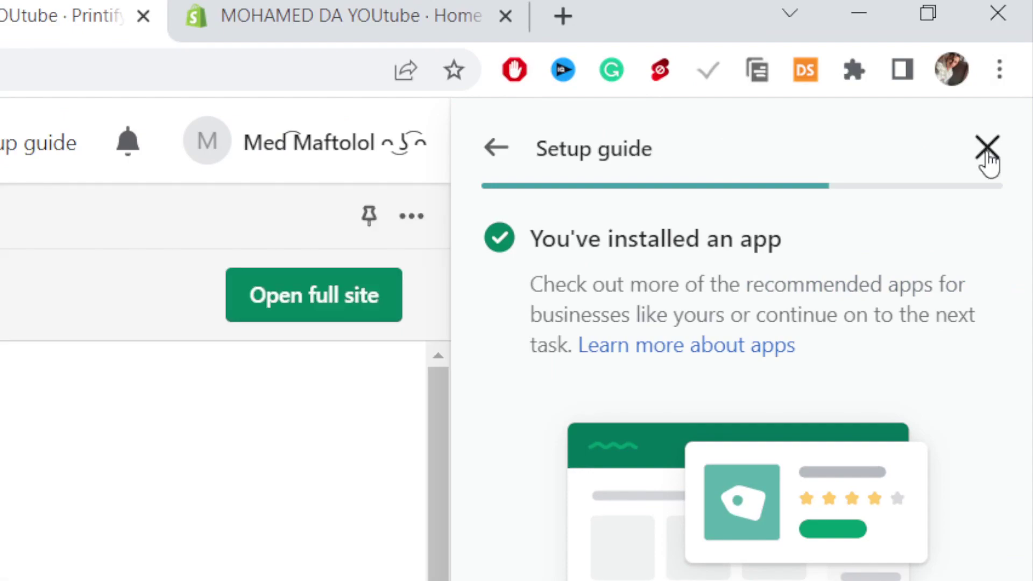
{"action": "left_click", "coordinate": [986, 151]}
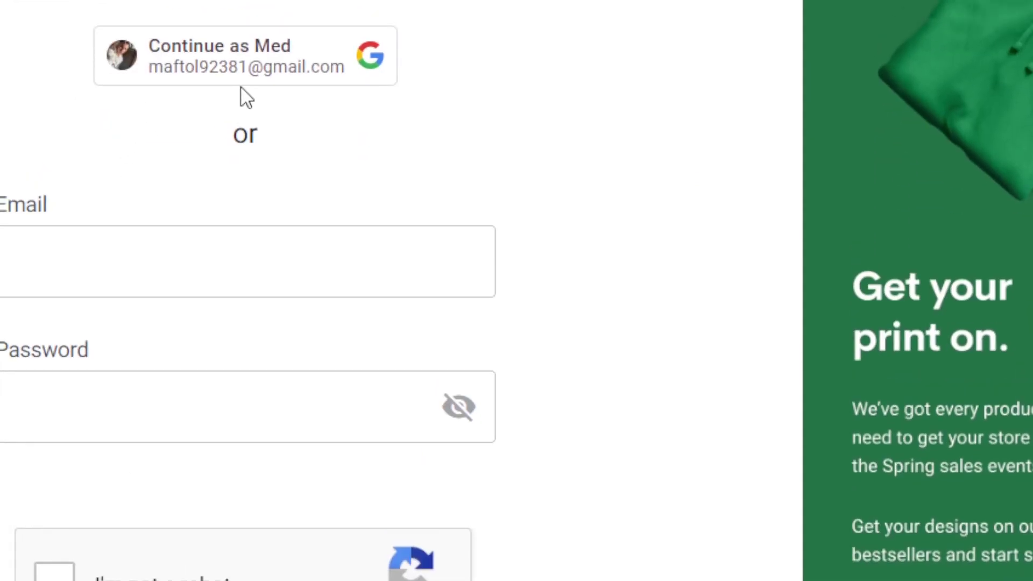
Step: Sign in to Printify with the existing Google account and collapse the trial notice
{"action": "left_click", "coordinate": [240, 97]}
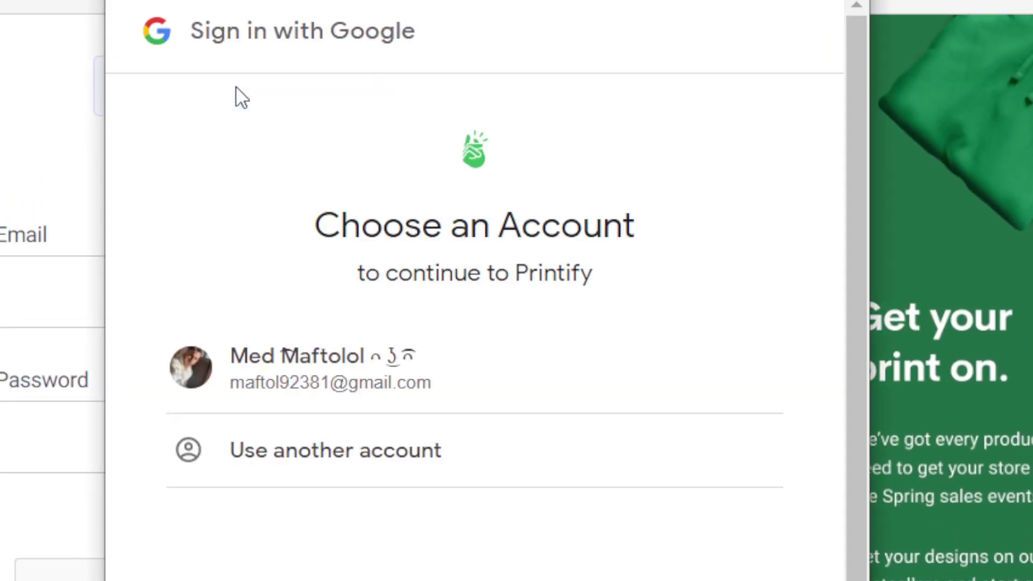
{"action": "left_click", "coordinate": [366, 377]}
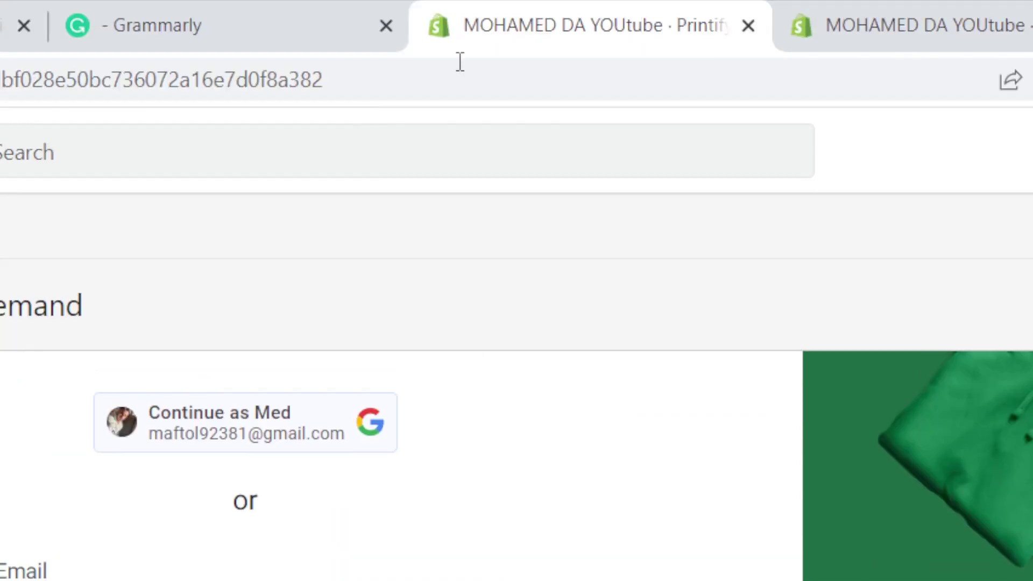
{"action": "left_click", "coordinate": [585, 74]}
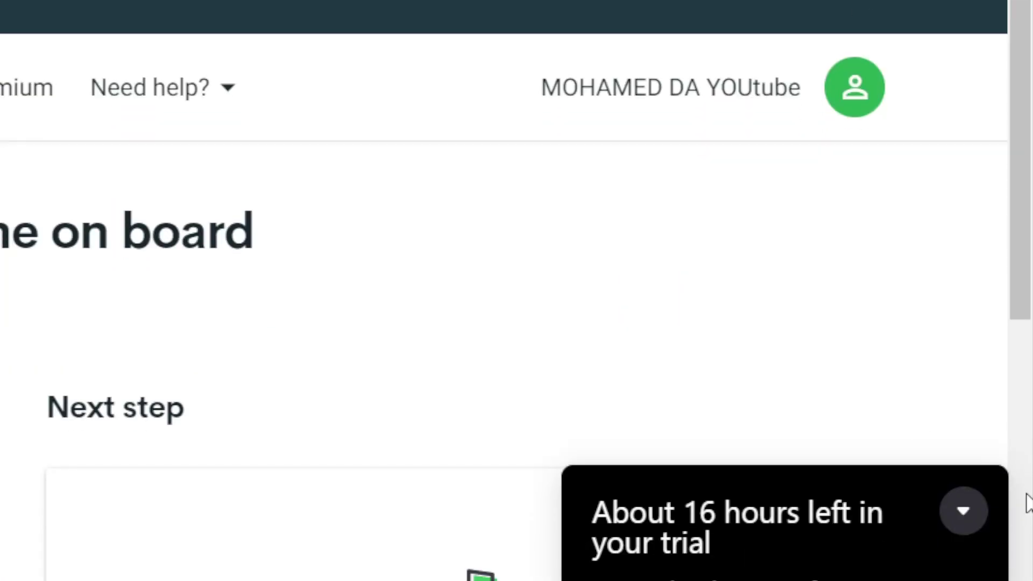
{"action": "left_click", "coordinate": [966, 501]}
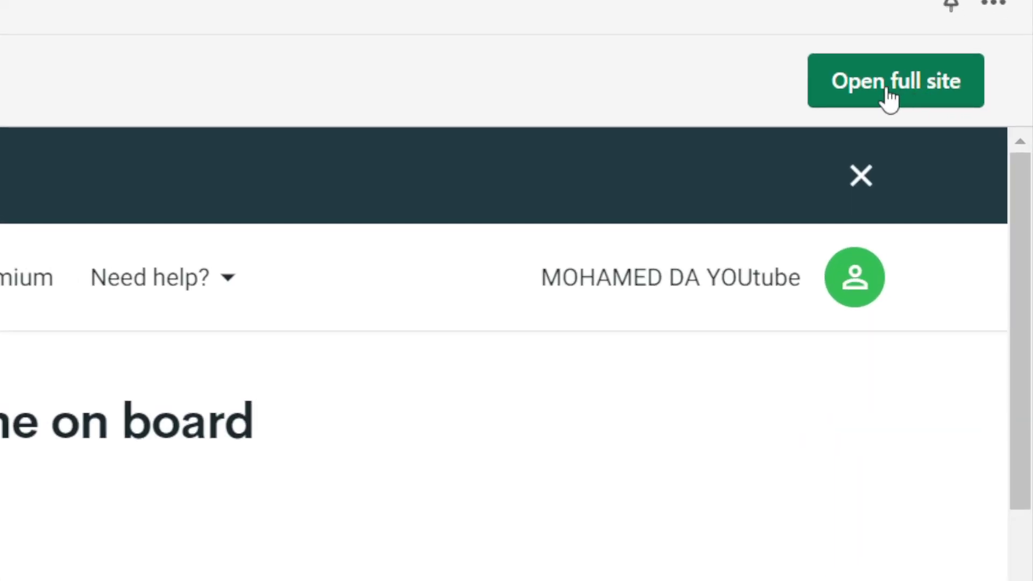
Step: Open Printify's full site and start for free to reach the onboarding welcome page
{"action": "left_click", "coordinate": [889, 94]}
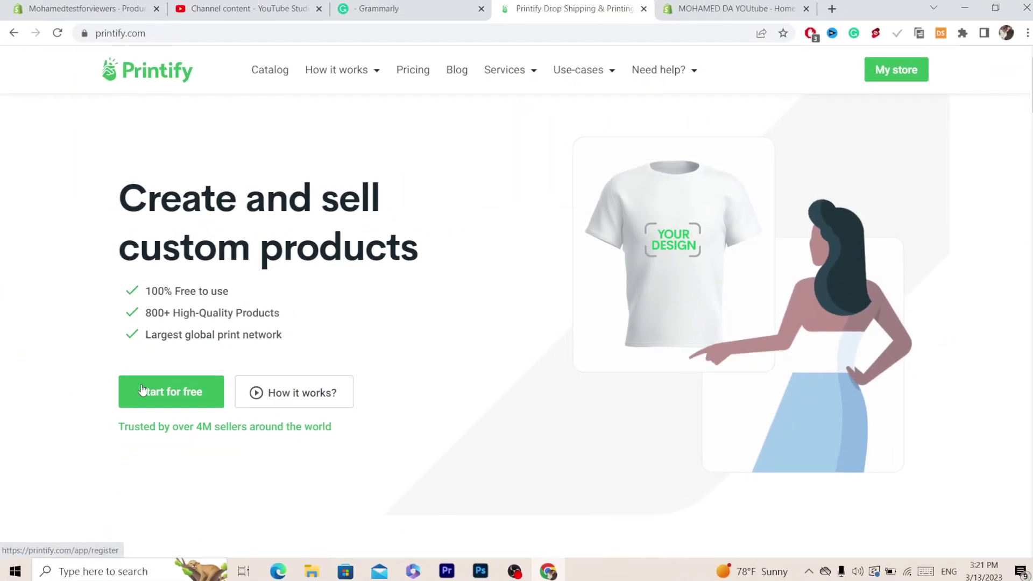
{"action": "left_click", "coordinate": [160, 389]}
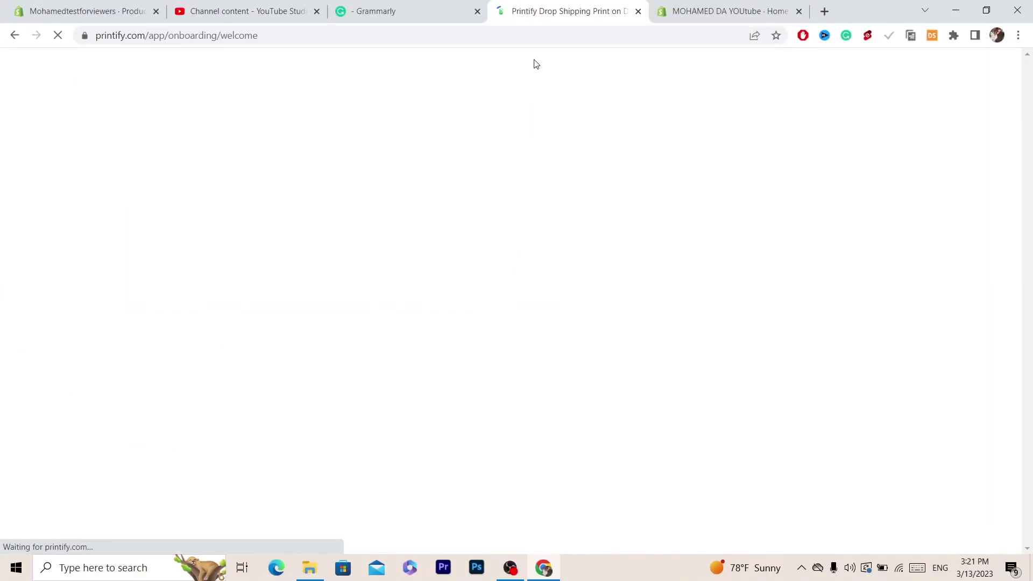
{"action": "scroll", "coordinate": [627, 276], "scroll_direction": "down", "scroll_amount": 2}
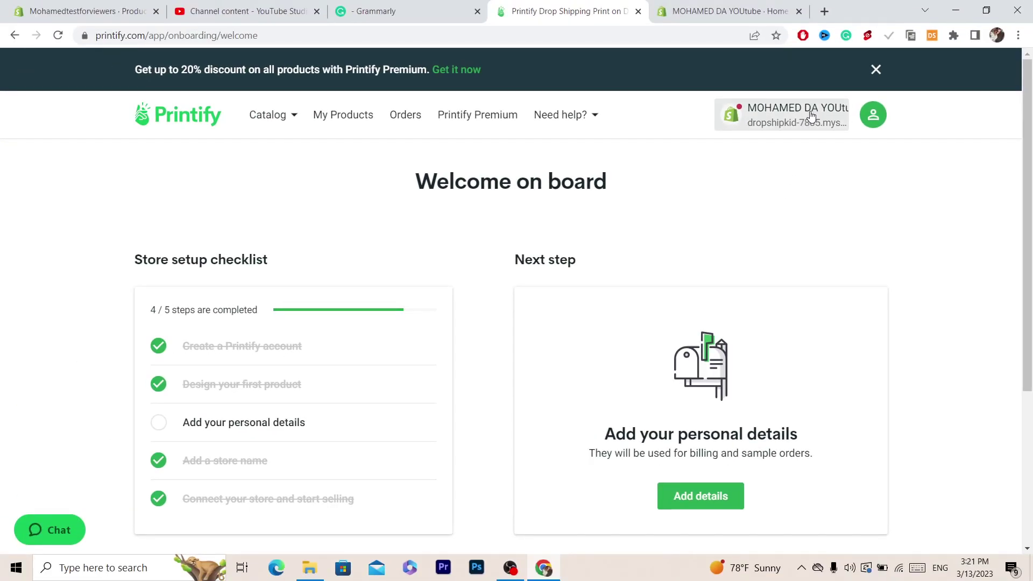
Step: Switch the active Printify store to My new store and dismiss the service rating prompt
{"action": "left_click", "coordinate": [790, 119]}
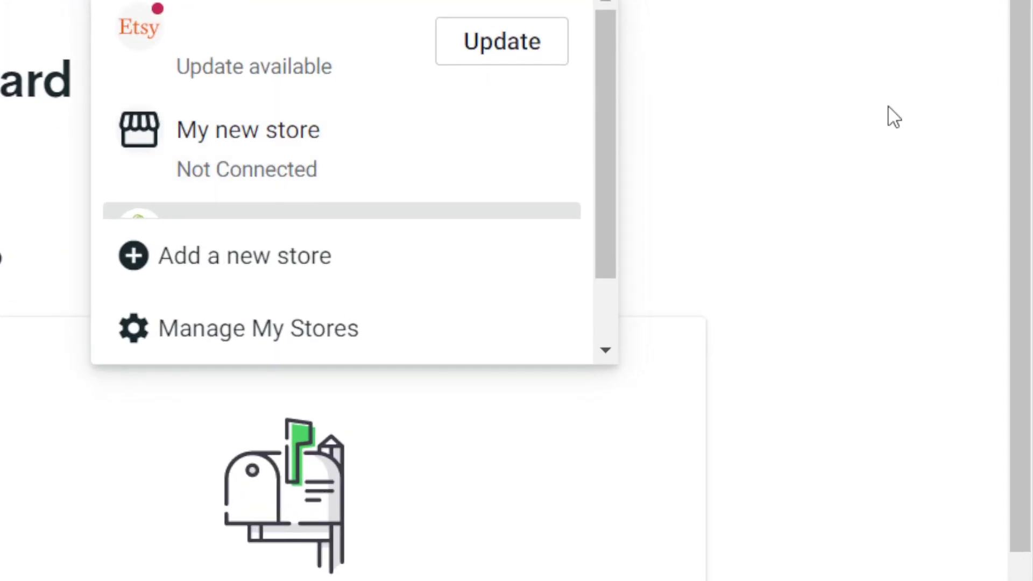
{"action": "left_click", "coordinate": [811, 129]}
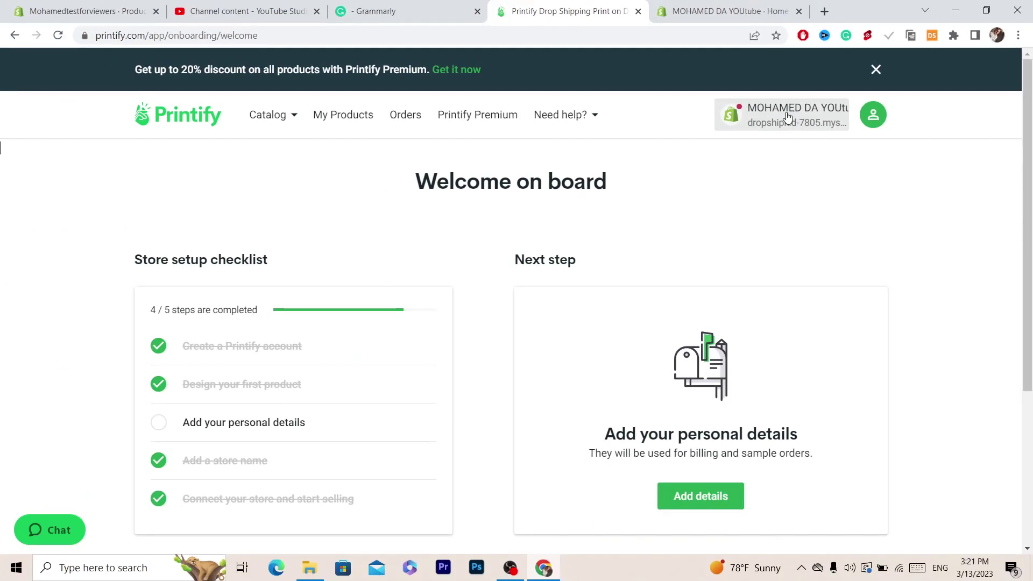
{"action": "left_click", "coordinate": [787, 117]}
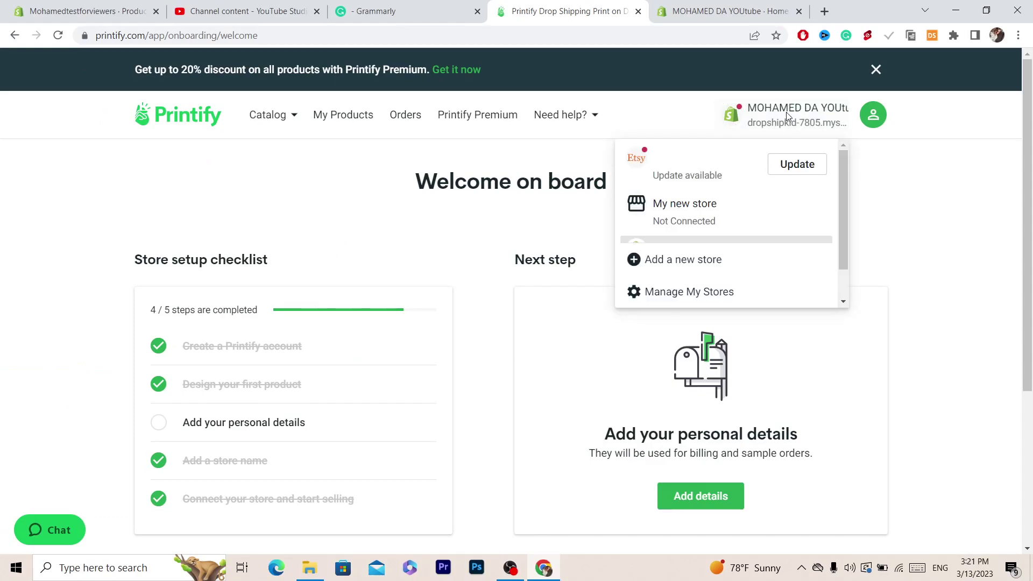
{"action": "left_click", "coordinate": [688, 212]}
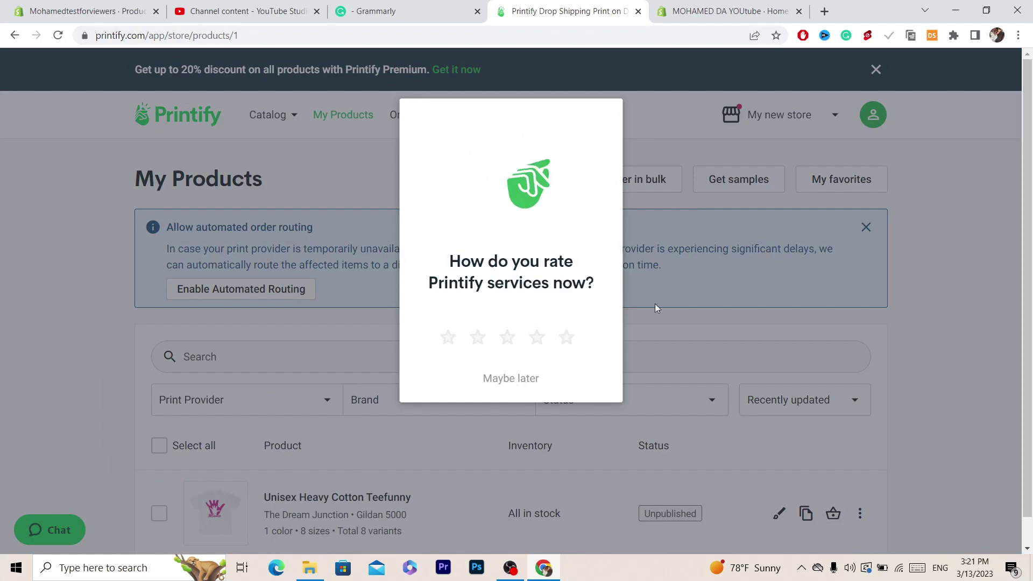
{"action": "left_click", "coordinate": [517, 381]}
Step: Open the unpublished Unisex Heavy Cotton Teefunny product and choose to connect a store from its publishing section
{"action": "scroll", "coordinate": [618, 387], "scroll_direction": "down", "scroll_amount": 1}
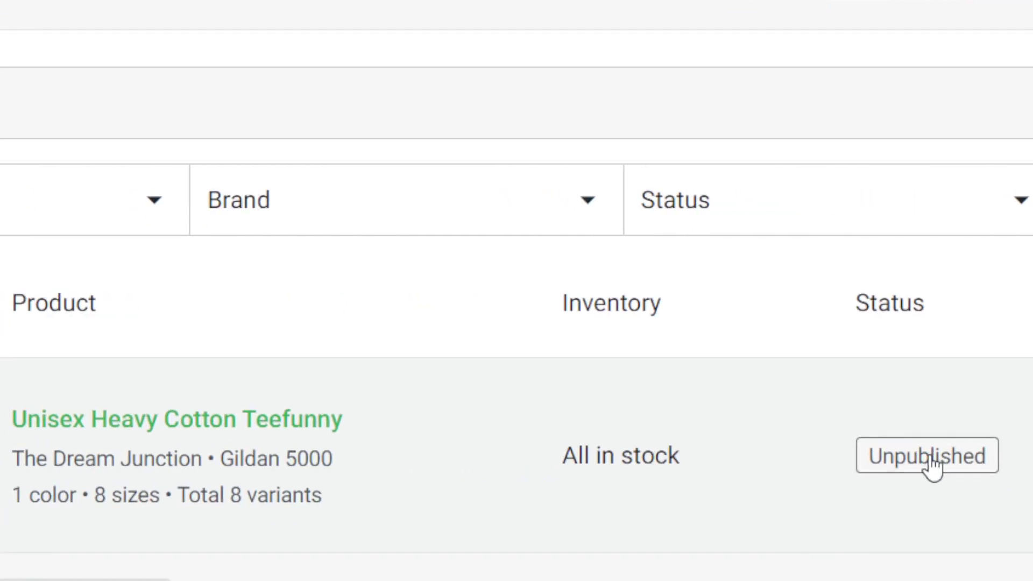
{"action": "left_click", "coordinate": [932, 467]}
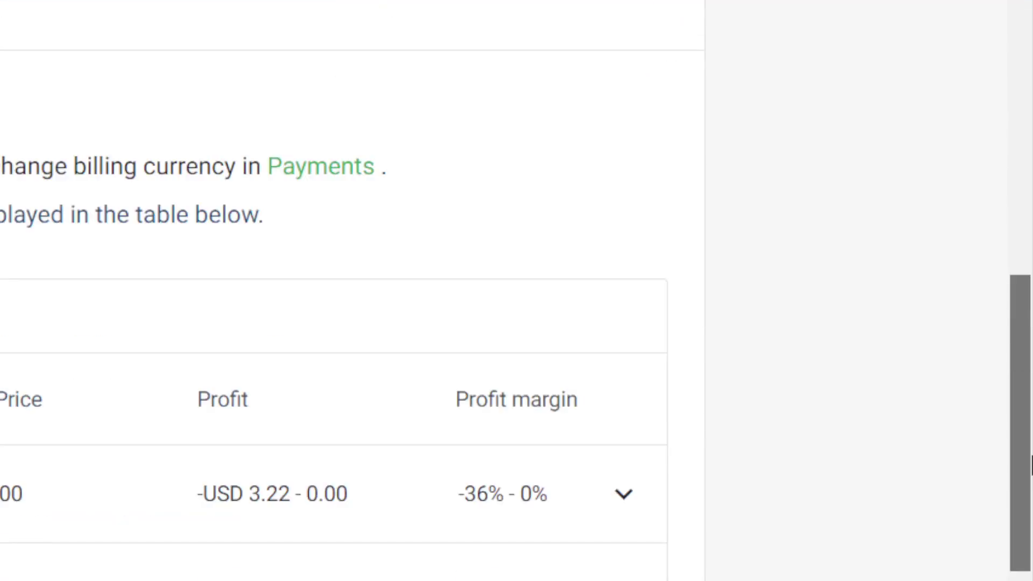
{"action": "left_click_drag", "start_coordinate": [1031, 426], "coordinate": [1032, 548]}
{"action": "scroll", "coordinate": [1031, 388], "scroll_direction": "up", "scroll_amount": 2}
{"action": "left_click_drag", "start_coordinate": [1031, 466], "coordinate": [1032, 495]}
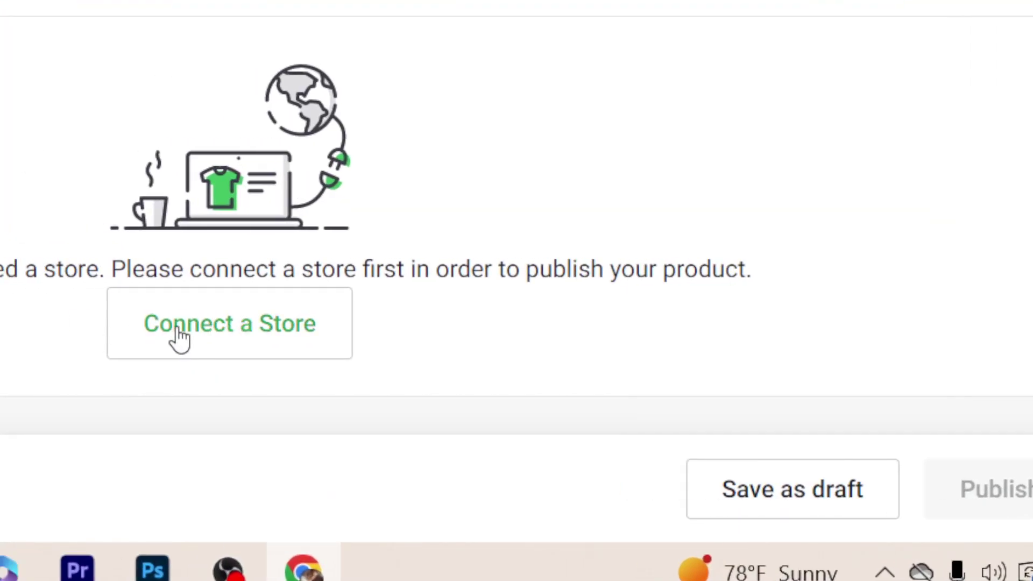
{"action": "left_click", "coordinate": [179, 338]}
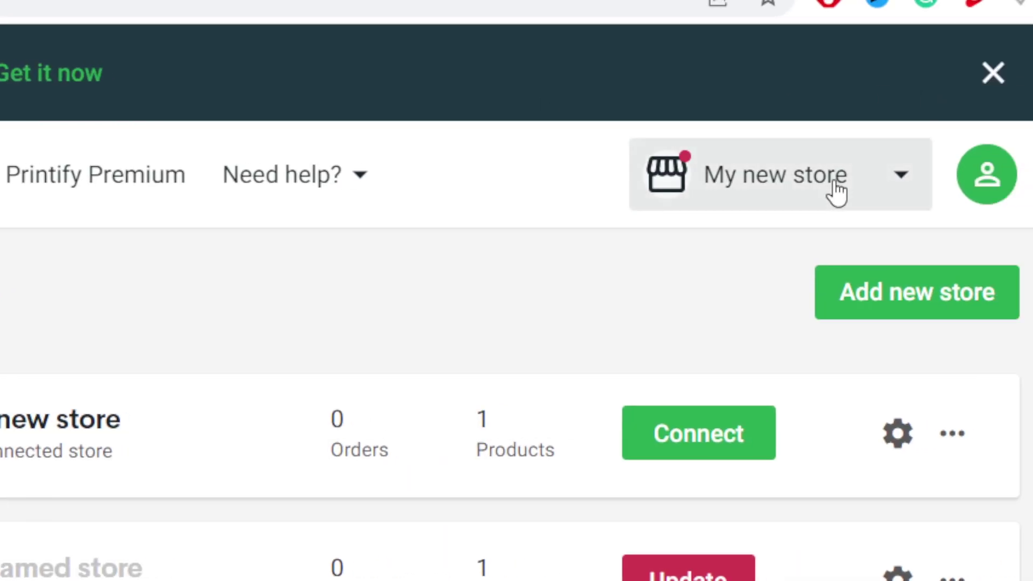
Step: Add a new store in Printify and choose Shopify as the sales channel to connect
{"action": "left_click", "coordinate": [836, 190]}
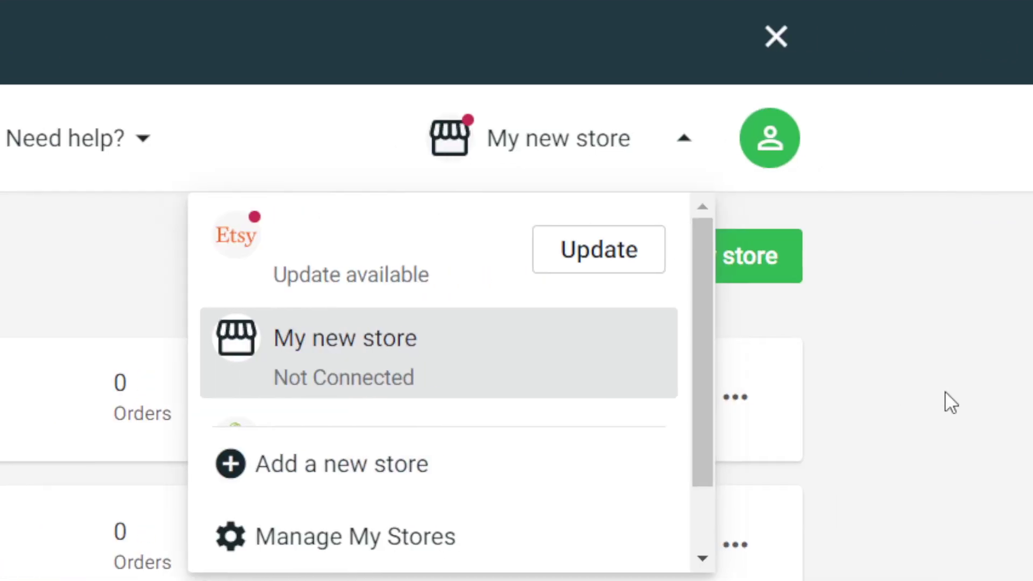
{"action": "left_click", "coordinate": [950, 402]}
{"action": "left_click", "coordinate": [549, 166]}
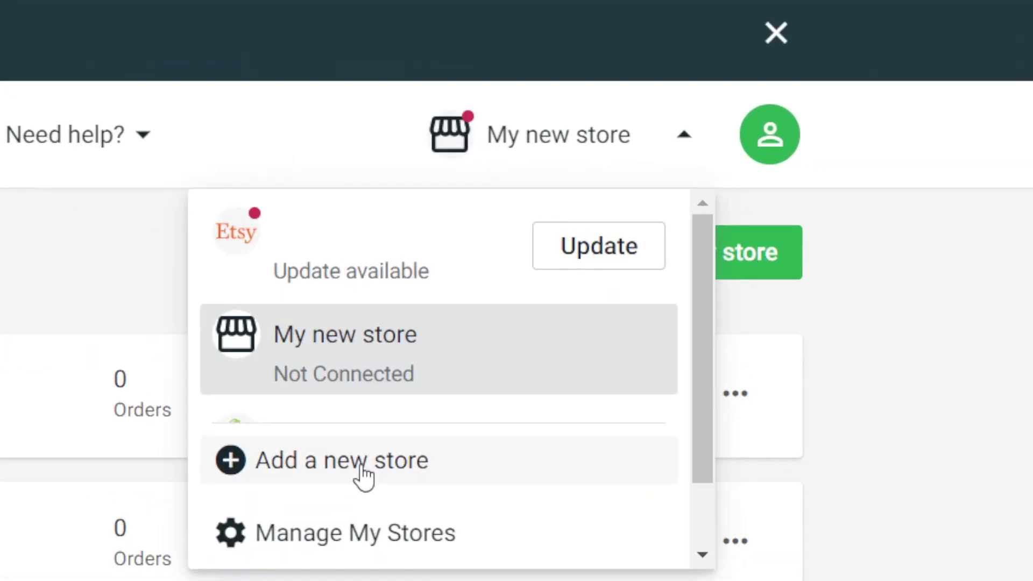
{"action": "left_click", "coordinate": [693, 263]}
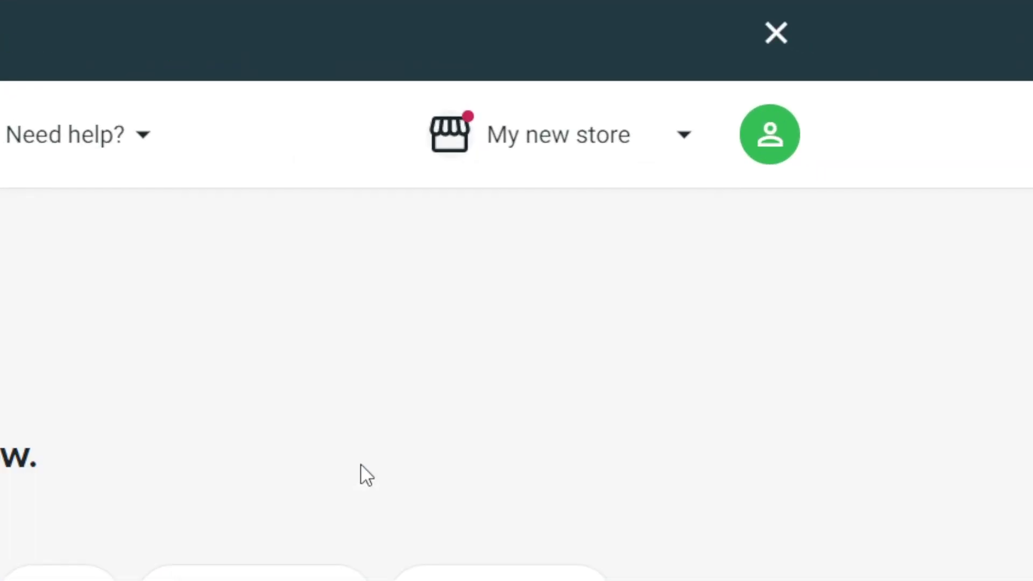
{"action": "left_click_drag", "start_coordinate": [1032, 226], "coordinate": [1032, 355]}
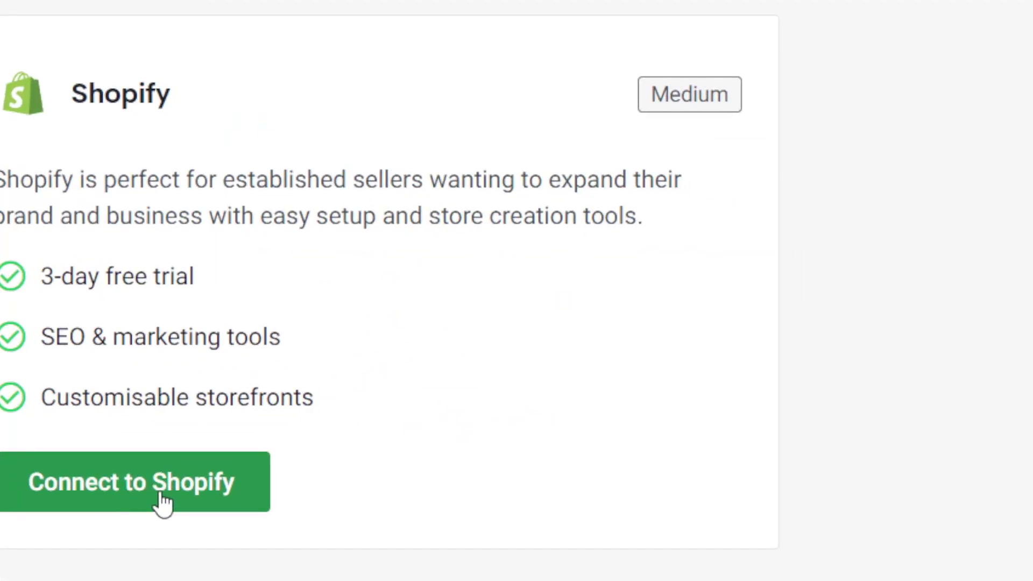
{"action": "left_click", "coordinate": [163, 503]}
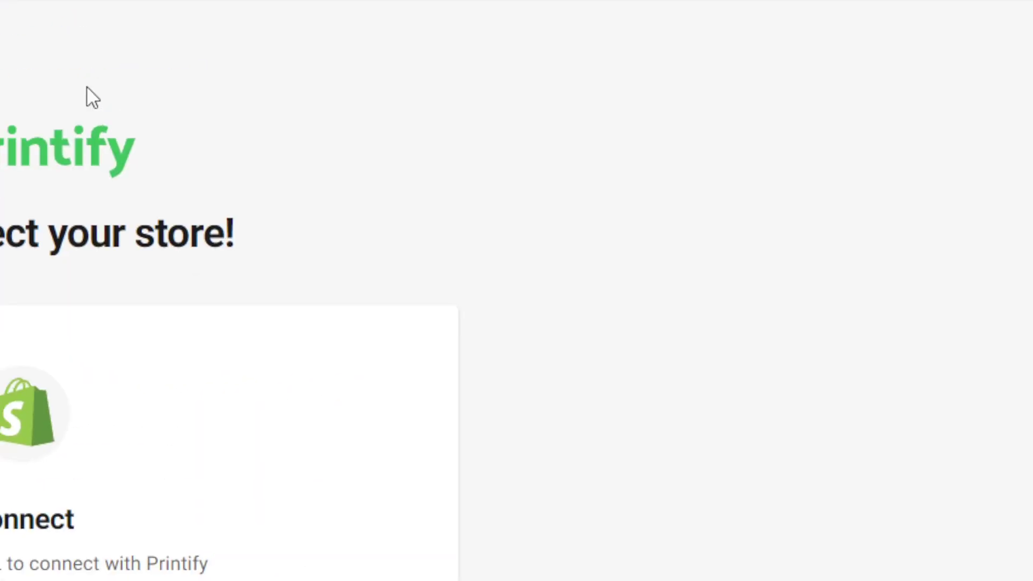
Step: Copy the Shopify store's admin URL and return to Printify's store connection form
{"action": "left_click", "coordinate": [89, 415]}
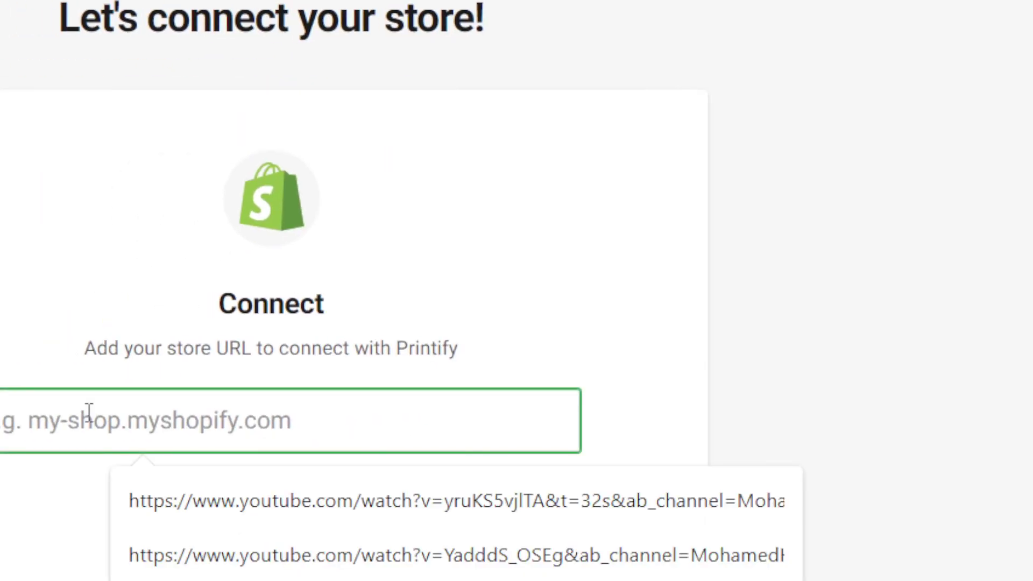
{"action": "left_click", "coordinate": [737, 14]}
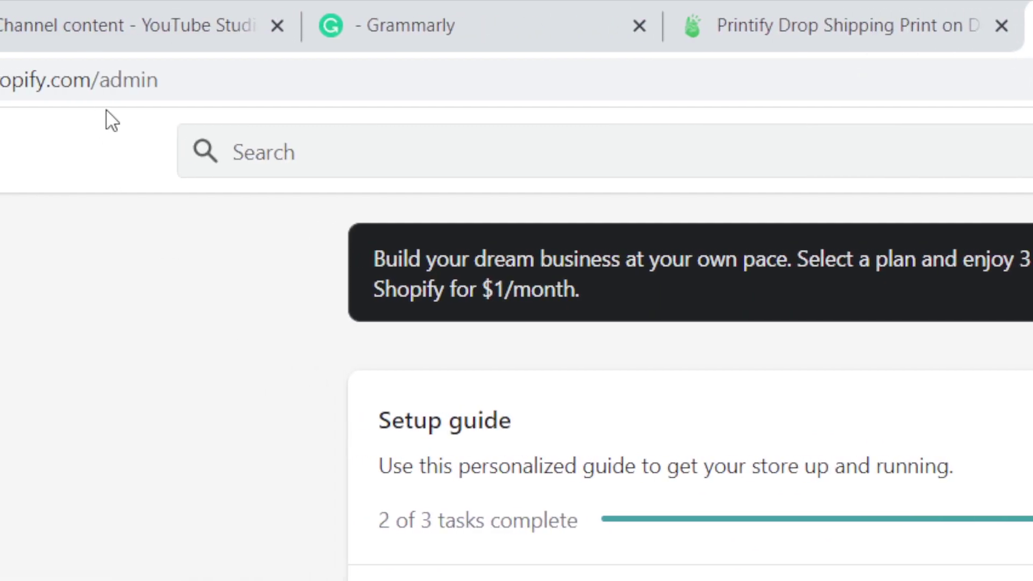
{"action": "left_click", "coordinate": [247, 63]}
{"action": "key", "text": "ctrl+c"}
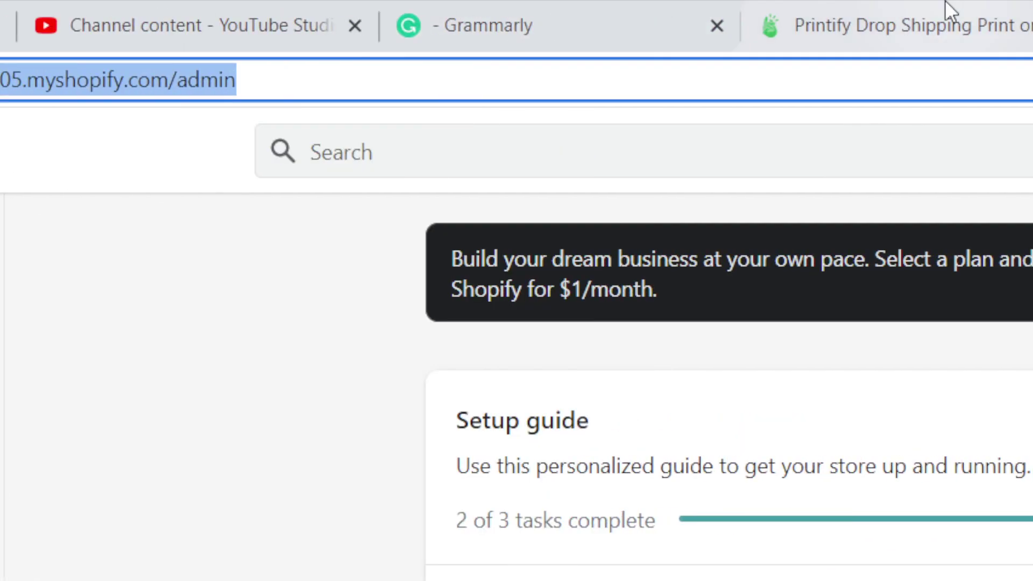
{"action": "left_click", "coordinate": [948, 11]}
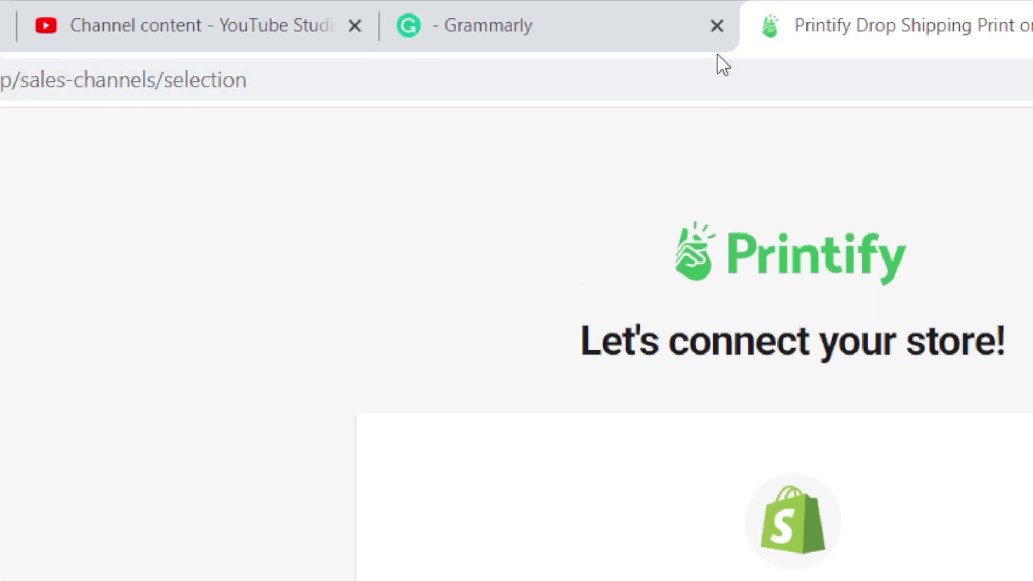
Step: Remove the /admin ending from the copied Shopify URL and copy the remaining address, dropshipkid-7805.myshopify.com
{"action": "left_click", "coordinate": [753, 68]}
{"action": "key", "text": "ctrl+v"}
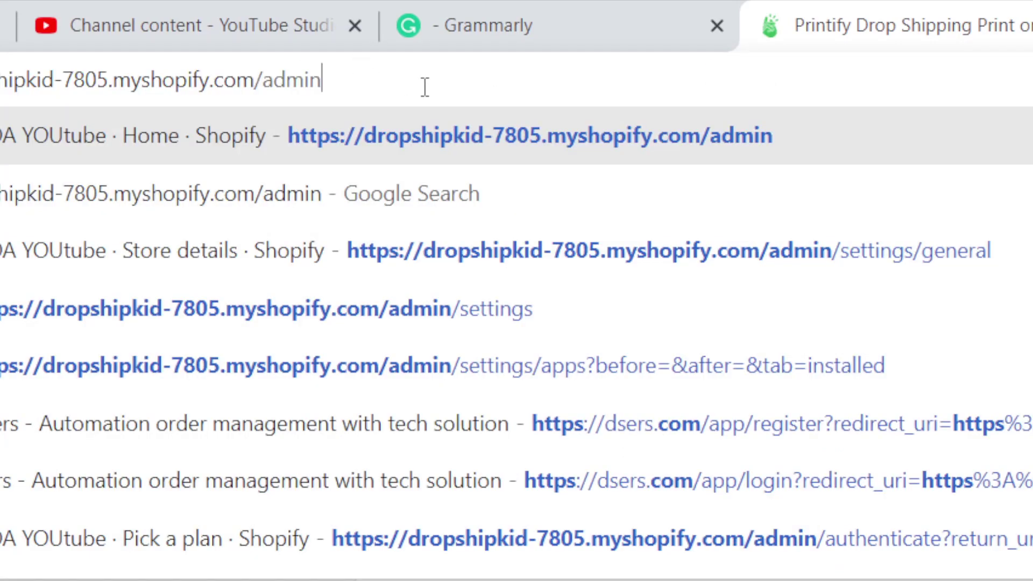
{"action": "left_click_drag", "start_coordinate": [273, 96], "coordinate": [257, 93]}
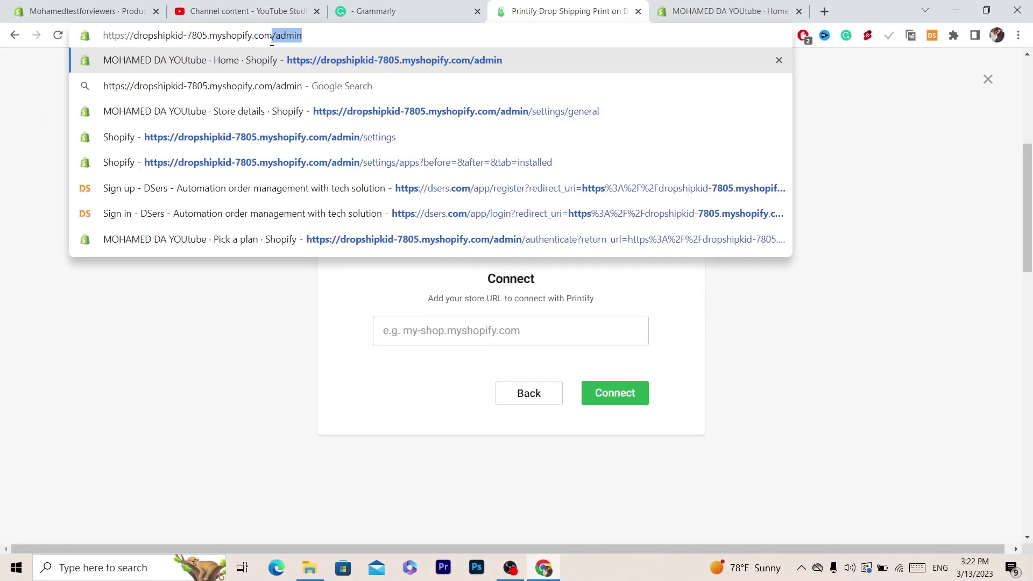
{"action": "key", "text": "BackSpace"}
{"action": "key", "text": "ctrl+a"}
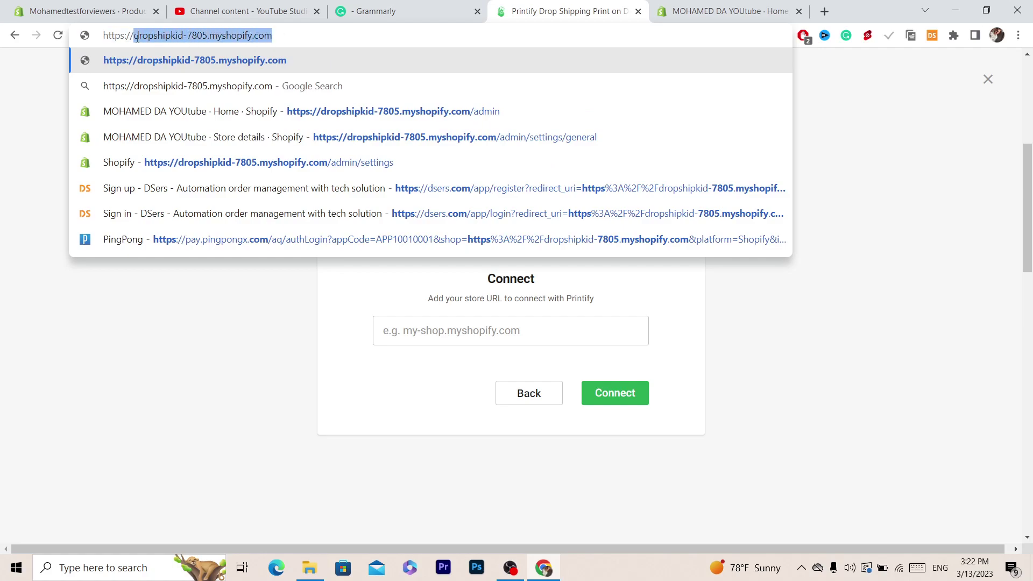
{"action": "key", "text": "ctrl+c"}
Step: Try to connect the Shopify store to Printify using dropshipkid-7805.myshopify.com, and return to the sales channel selection
{"action": "left_click", "coordinate": [483, 329]}
{"action": "key", "text": "ctrl+v"}
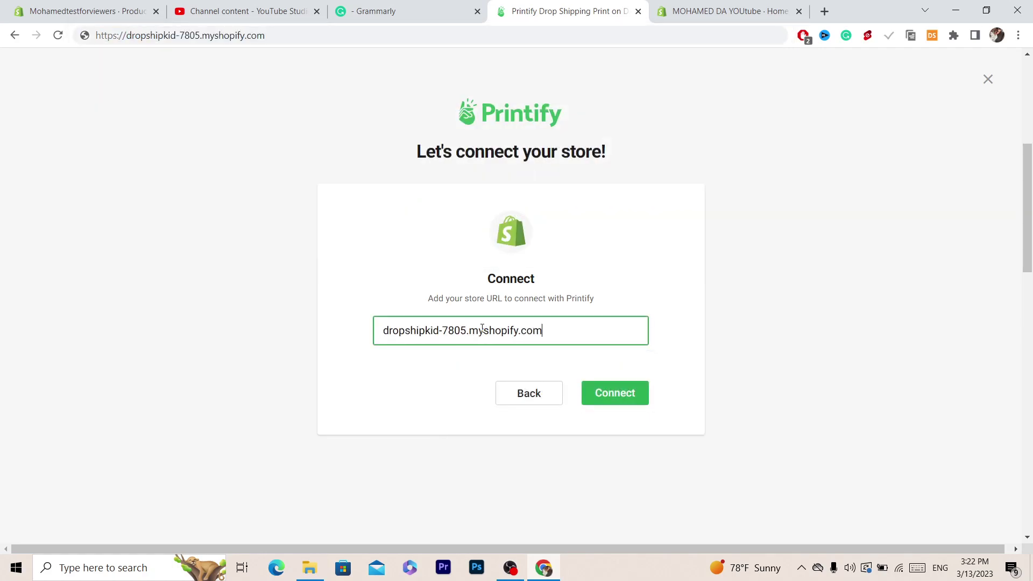
{"action": "left_click", "coordinate": [618, 388]}
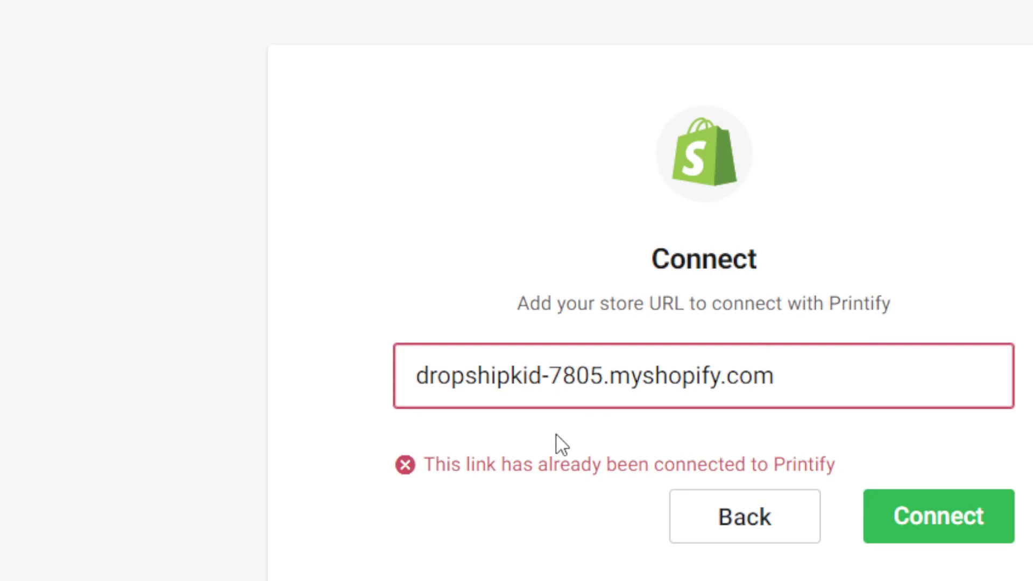
{"action": "left_click", "coordinate": [741, 511]}
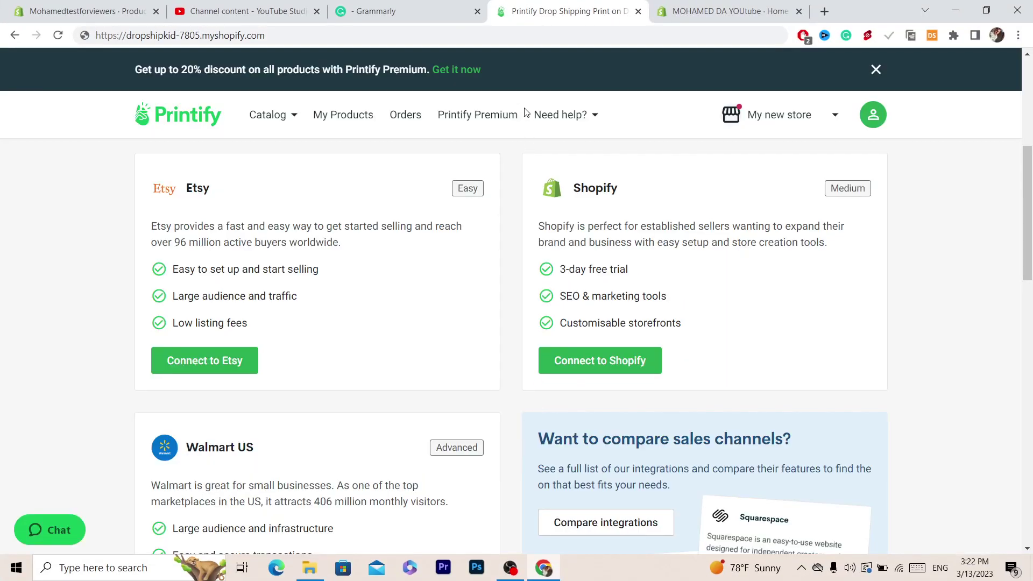
Step: Select My new store in the Printify store list and view its products
{"action": "left_click", "coordinate": [831, 115]}
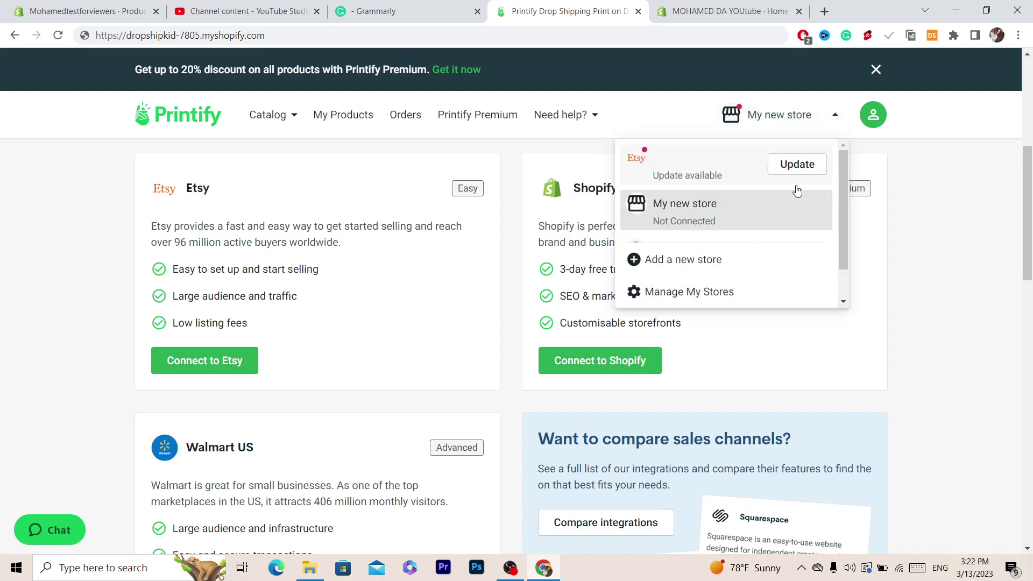
{"action": "left_click", "coordinate": [692, 219]}
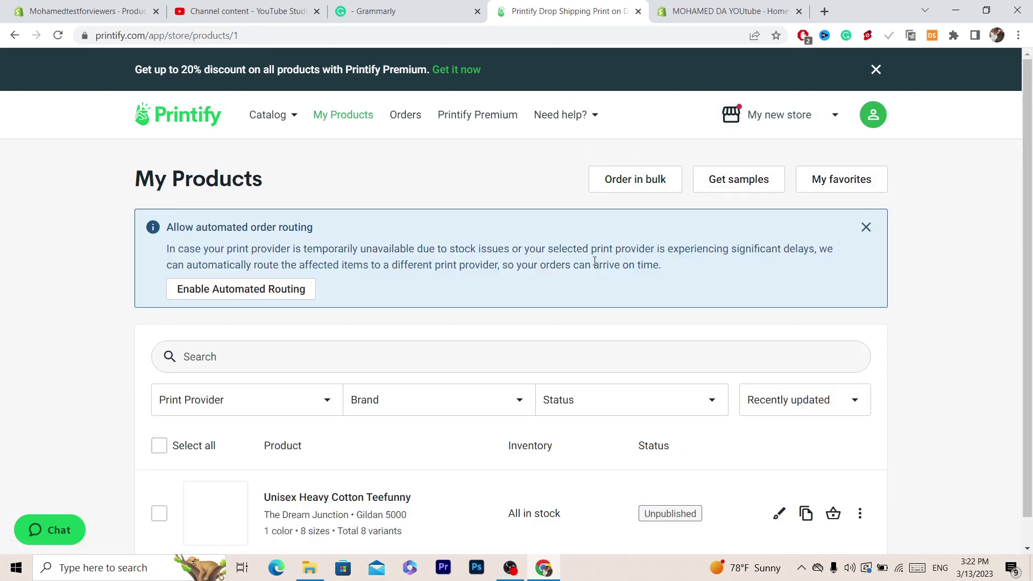
{"action": "scroll", "coordinate": [1031, 303], "scroll_direction": "down", "scroll_amount": 1}
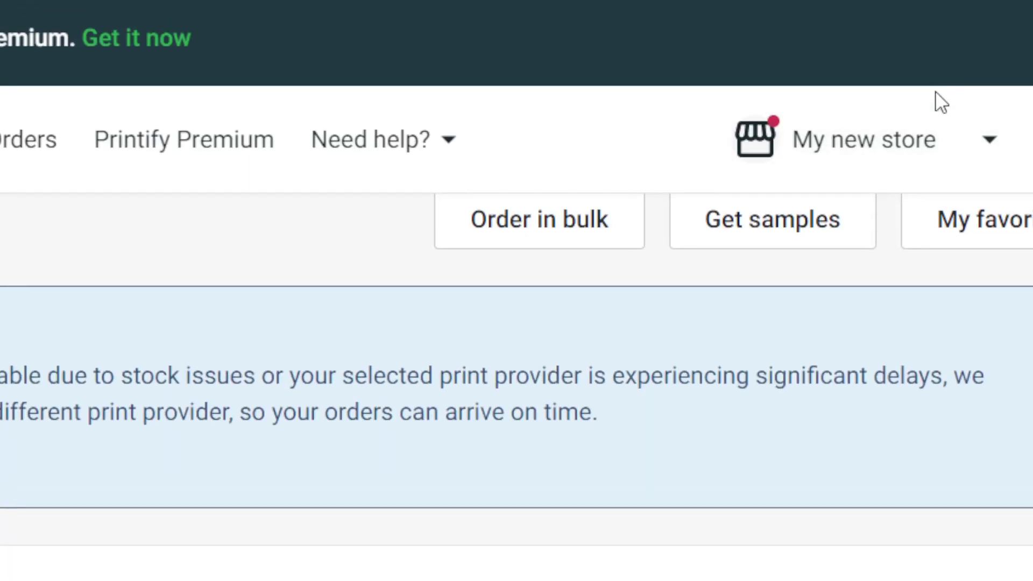
{"action": "left_click", "coordinate": [938, 132]}
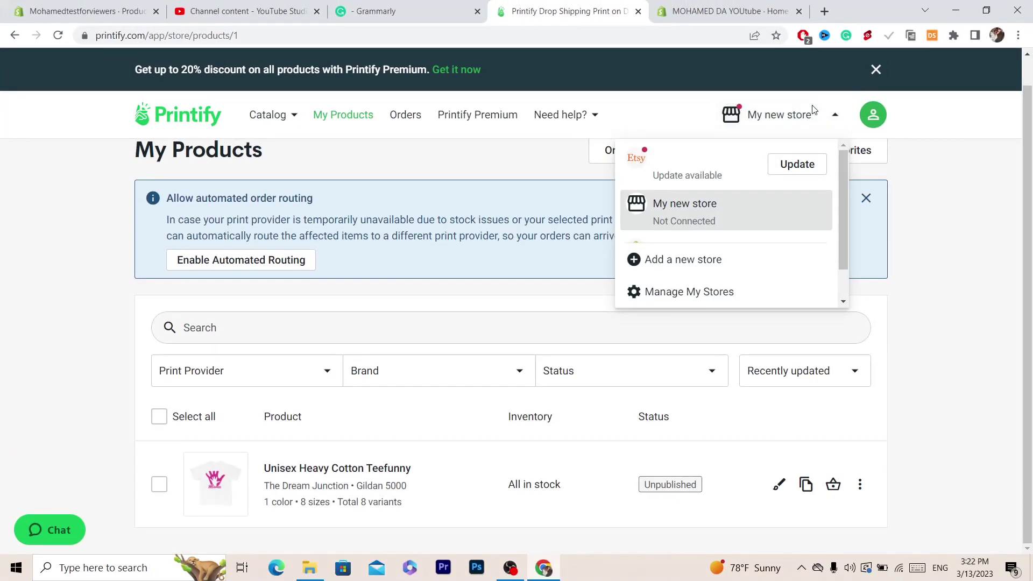
{"action": "left_click", "coordinate": [683, 224]}
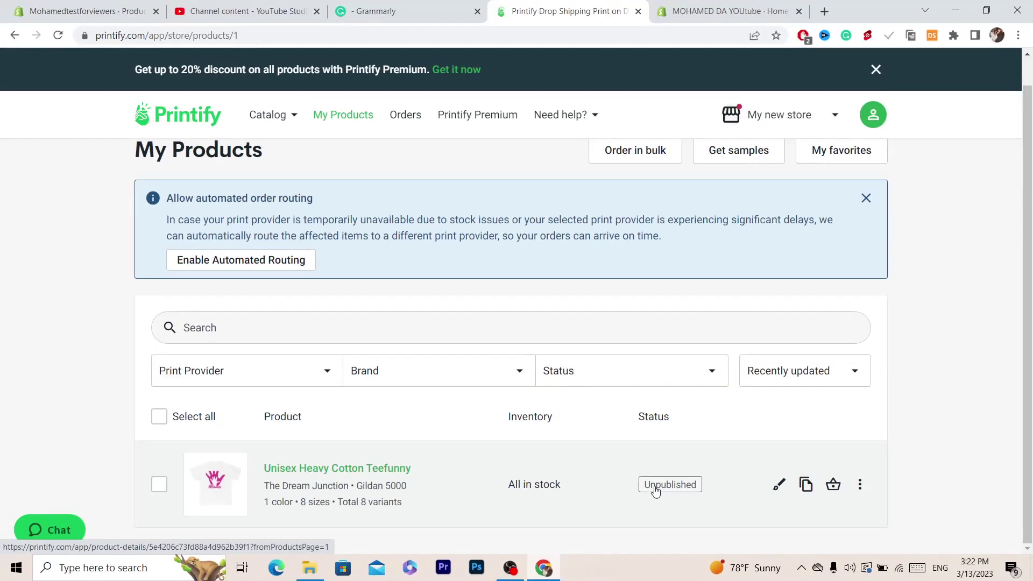
Step: Choose to connect a store from the unpublished Unisex Heavy Cotton Teefunny product's publishing settings, and select the existing Shopify store
{"action": "left_click", "coordinate": [735, 503]}
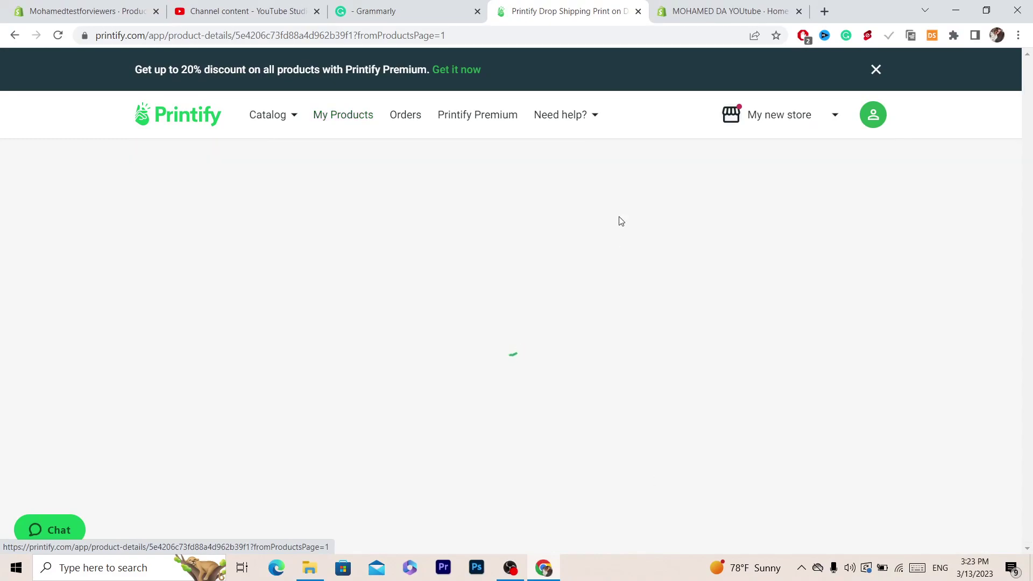
{"action": "left_click_drag", "start_coordinate": [1031, 170], "coordinate": [1031, 552]}
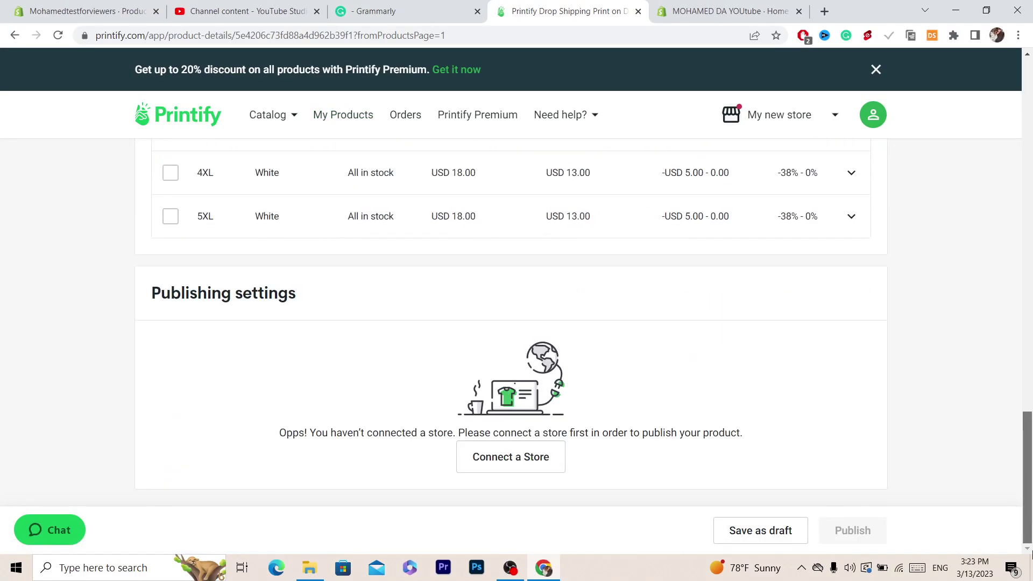
{"action": "left_click", "coordinate": [506, 459]}
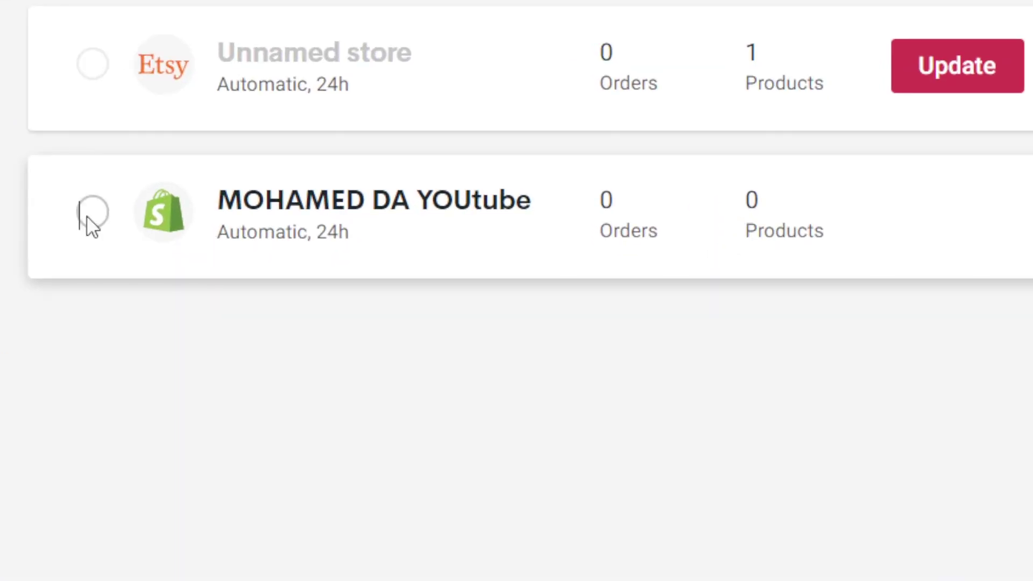
{"action": "left_click", "coordinate": [357, 361]}
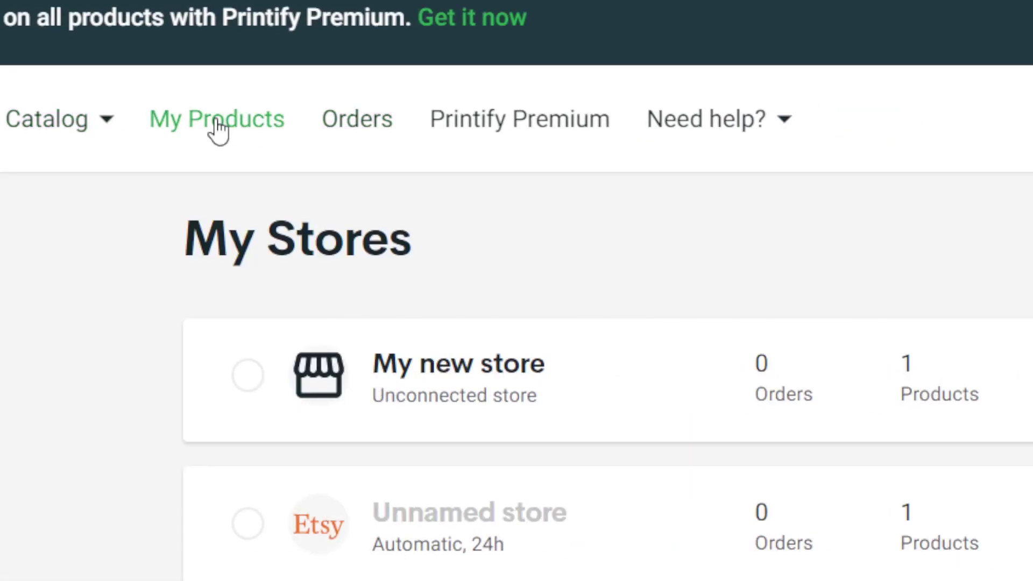
Step: Go from the Shopify store's product list to the catalog and open the T-shirts category under women's clothing
{"action": "left_click", "coordinate": [218, 130]}
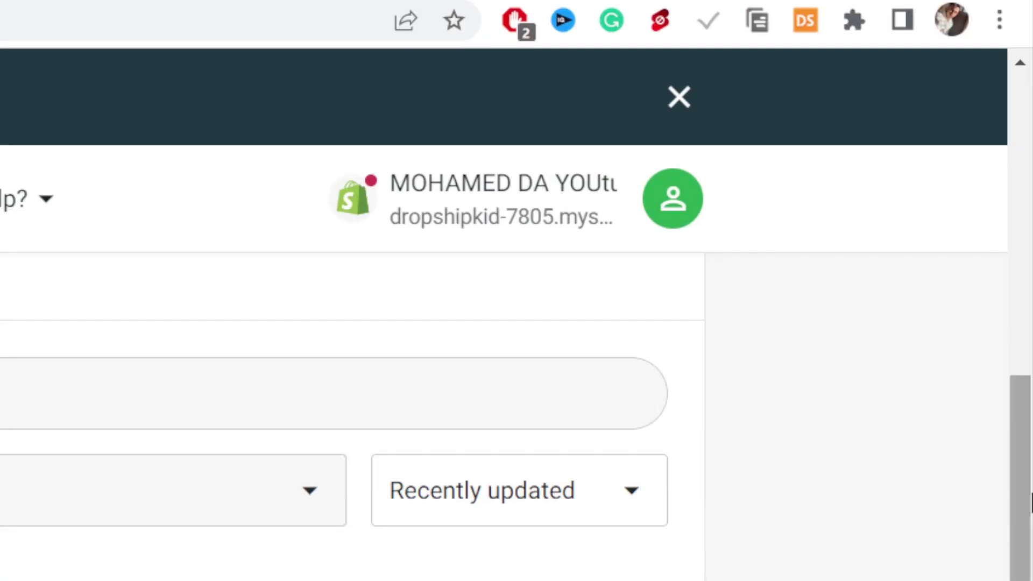
{"action": "left_click", "coordinate": [86, 500]}
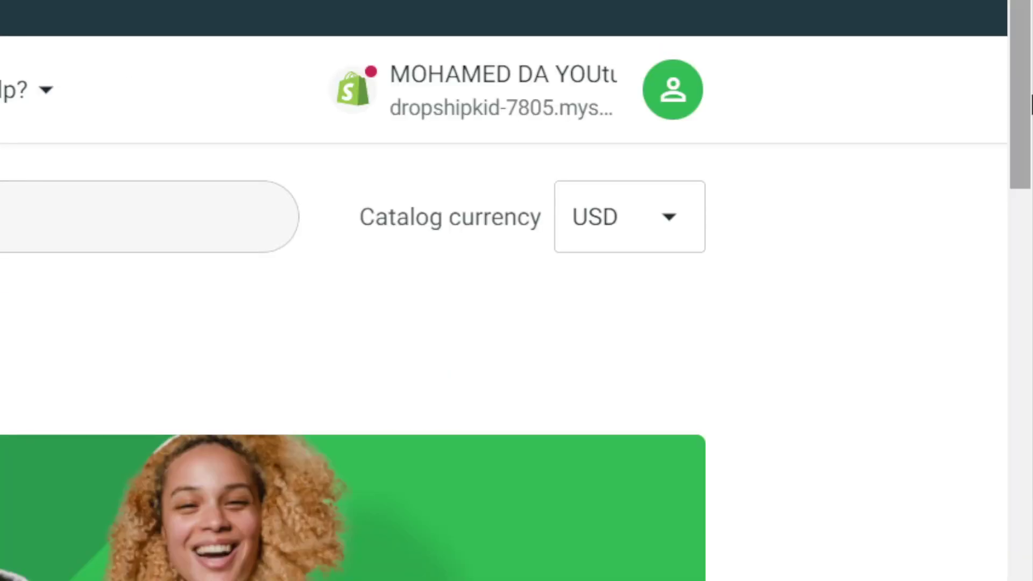
{"action": "left_click_drag", "start_coordinate": [1030, 104], "coordinate": [1031, 408]}
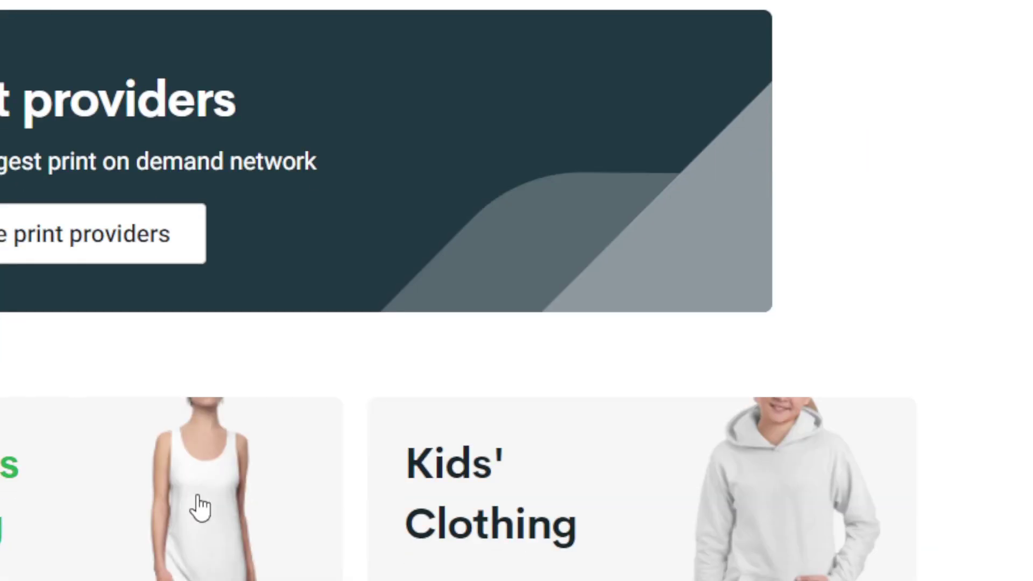
{"action": "left_click", "coordinate": [202, 508]}
{"action": "scroll", "coordinate": [599, 355], "scroll_direction": "down", "scroll_amount": 5}
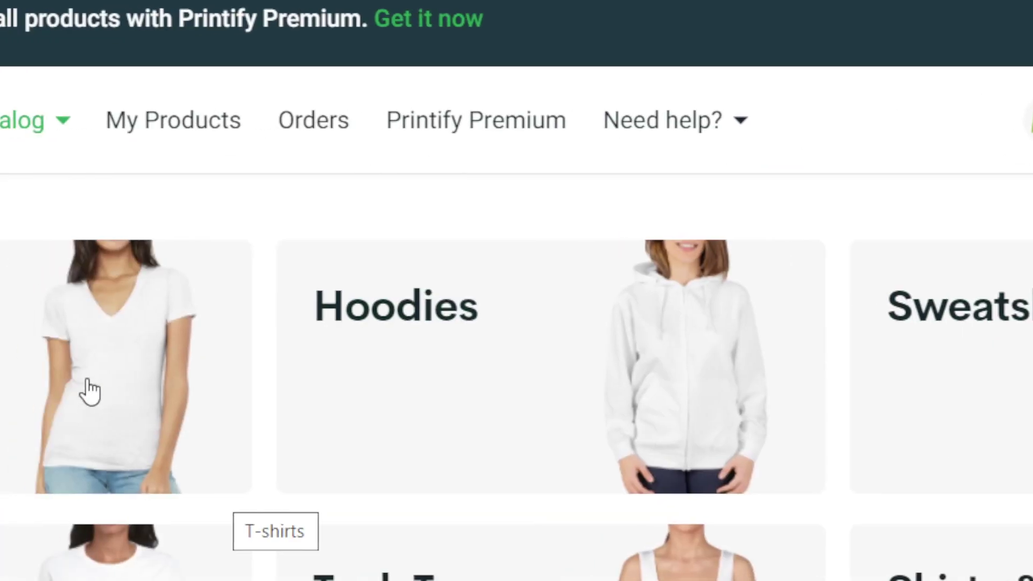
{"action": "left_click", "coordinate": [89, 391]}
Step: Open the Gildan 5000 Unisex Heavy Cotton Tee and start designing it with PH Print Norden as the print provider
{"action": "left_click_drag", "start_coordinate": [1031, 386], "coordinate": [1024, 365]}
{"action": "left_click", "coordinate": [90, 505]}
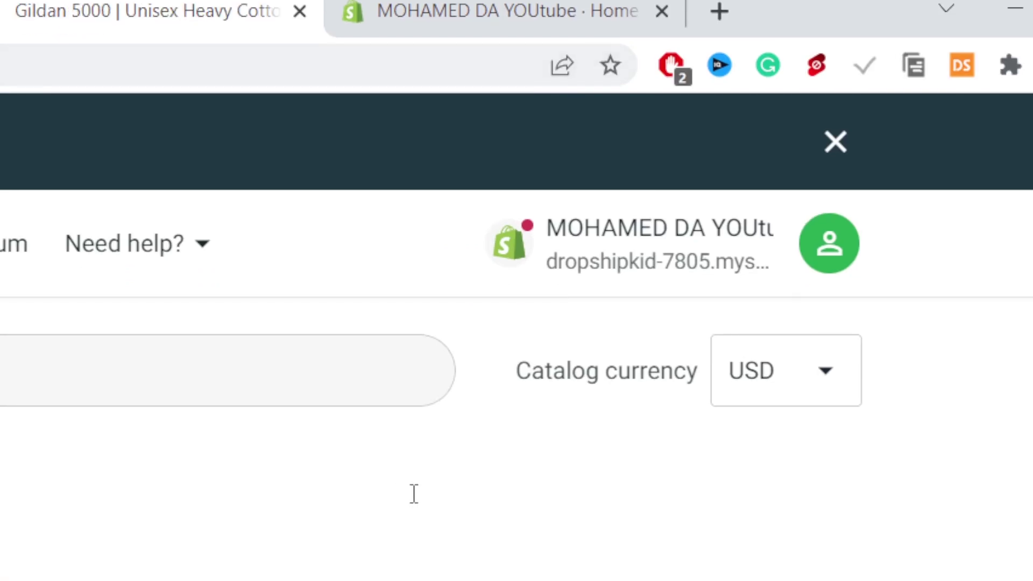
{"action": "scroll", "coordinate": [888, 97], "scroll_direction": "up", "scroll_amount": 2}
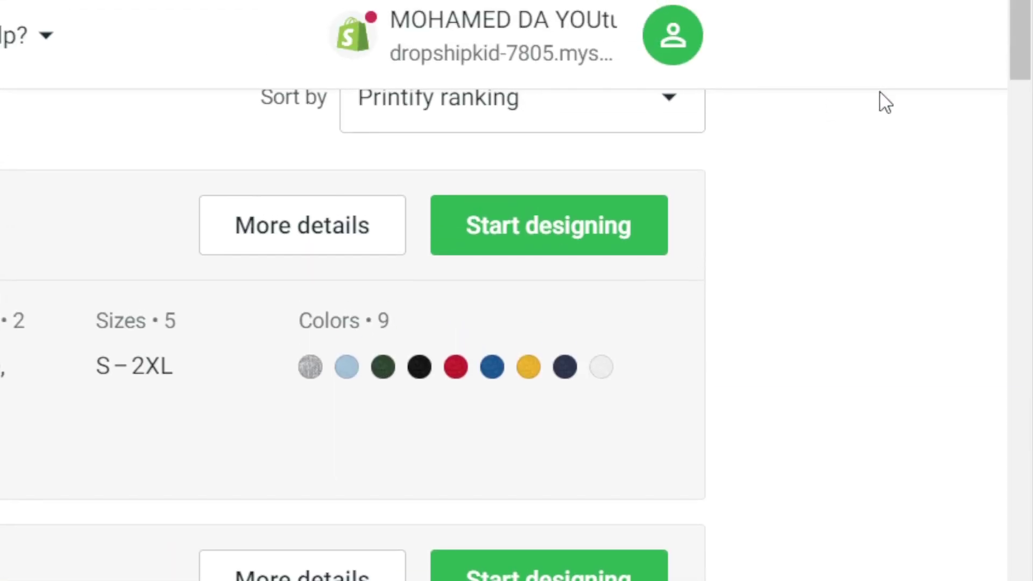
{"action": "scroll", "coordinate": [710, 166], "scroll_direction": "up", "scroll_amount": 6}
{"action": "scroll", "coordinate": [612, 504], "scroll_direction": "down", "scroll_amount": 4}
{"action": "left_click", "coordinate": [557, 491]}
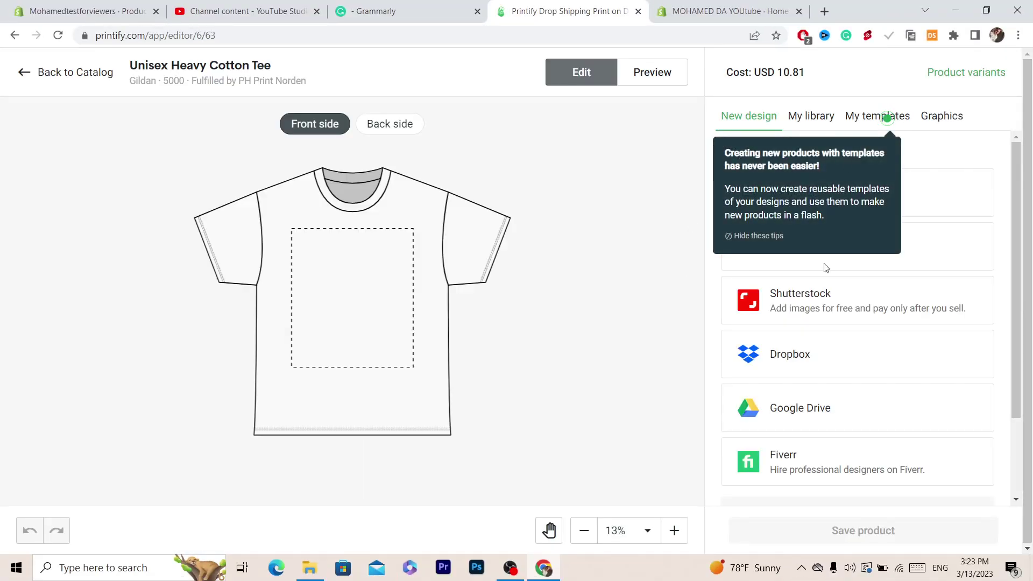
Step: Add my-wife-is-hot-psychotic-large.png from the library to the front of the tee and save the product
{"action": "left_click", "coordinate": [808, 116]}
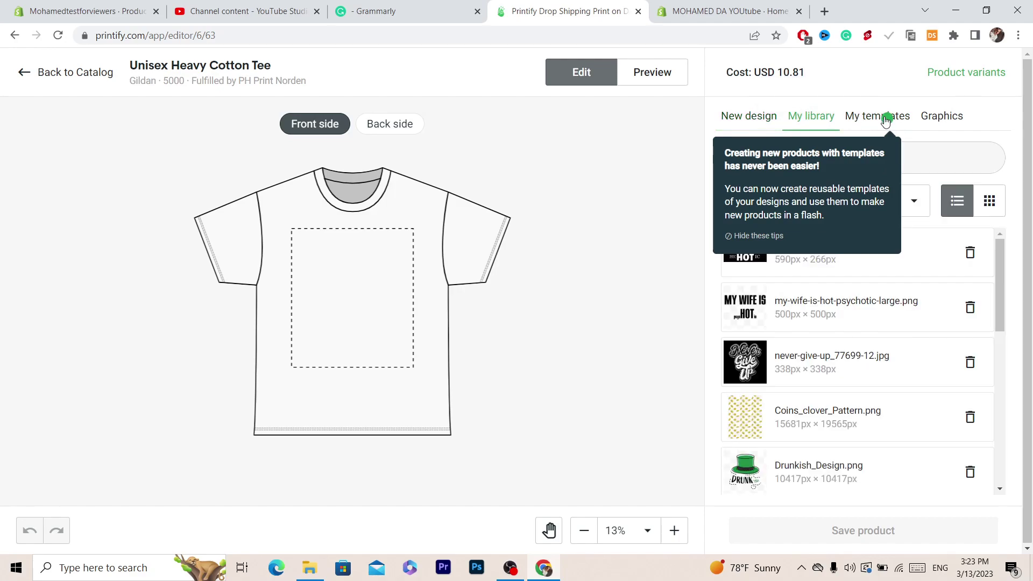
{"action": "double_click", "coordinate": [873, 286]}
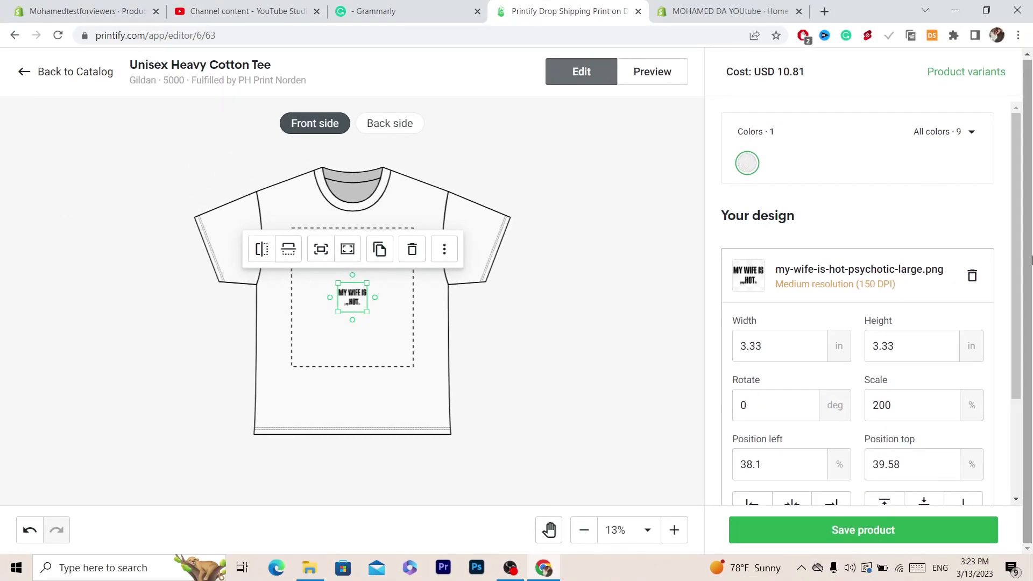
{"action": "left_click", "coordinate": [850, 528]}
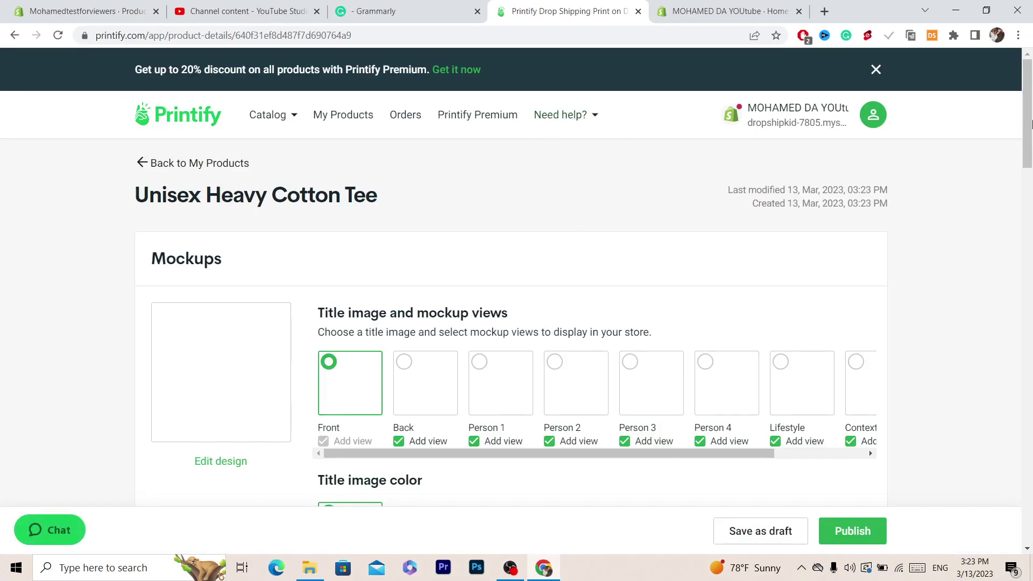
Step: Publish the Unisex Heavy Cotton Tee to the Shopify store and check its status in the product list
{"action": "left_click_drag", "start_coordinate": [1031, 124], "coordinate": [1031, 199]}
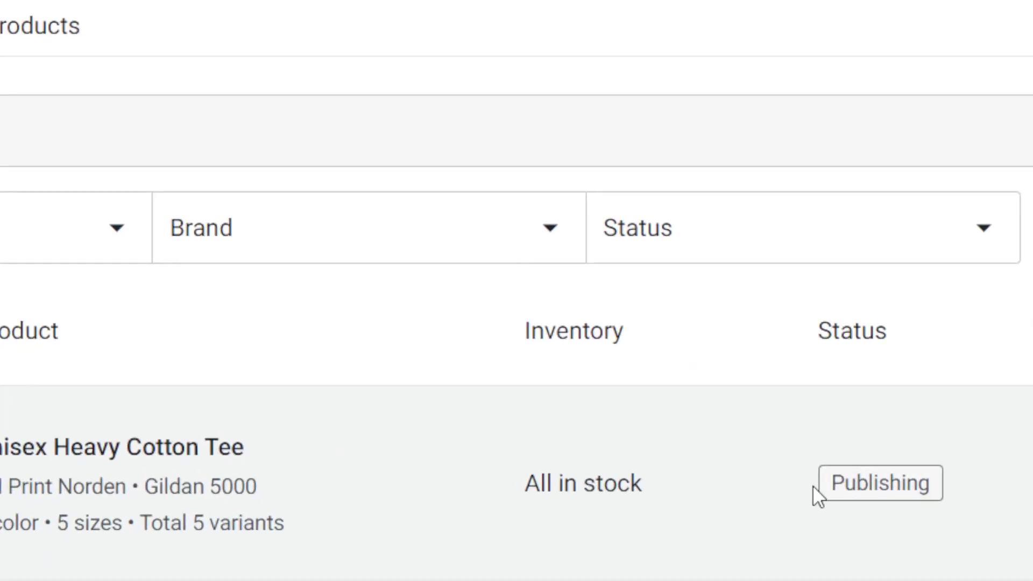
{"action": "left_click_drag", "start_coordinate": [812, 485], "coordinate": [960, 483]}
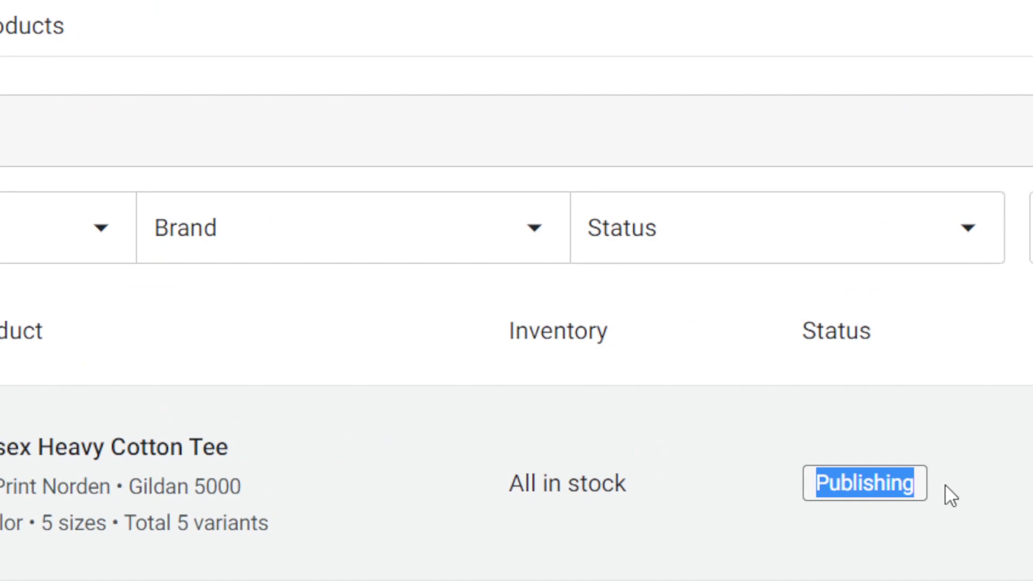